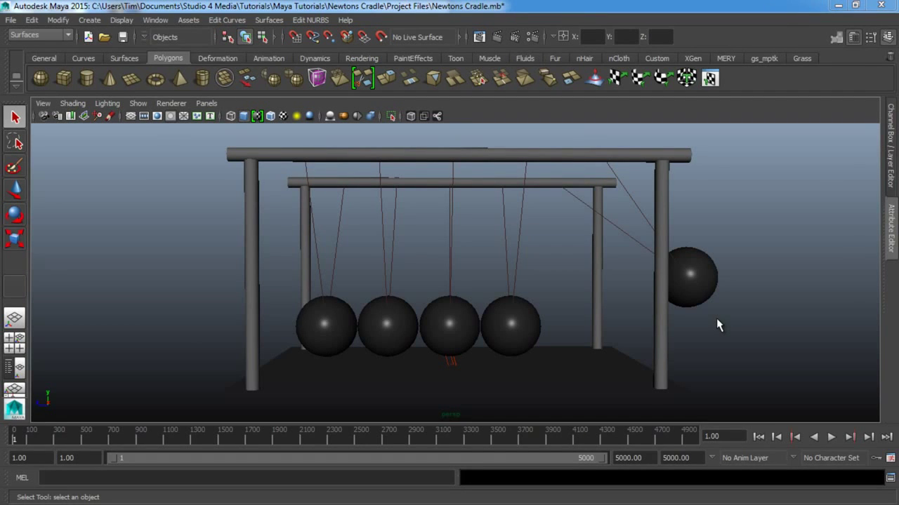
- Play the Newton's cradle animation and examine the swinging spheres from several angles, stopping playback at the end
left_click_drag(704, 327, 649, 288, "alt")
left_click_drag(553, 339, 686, 306, "alt")
left_click_drag(667, 344, 730, 393, "alt")
left_click(831, 437)
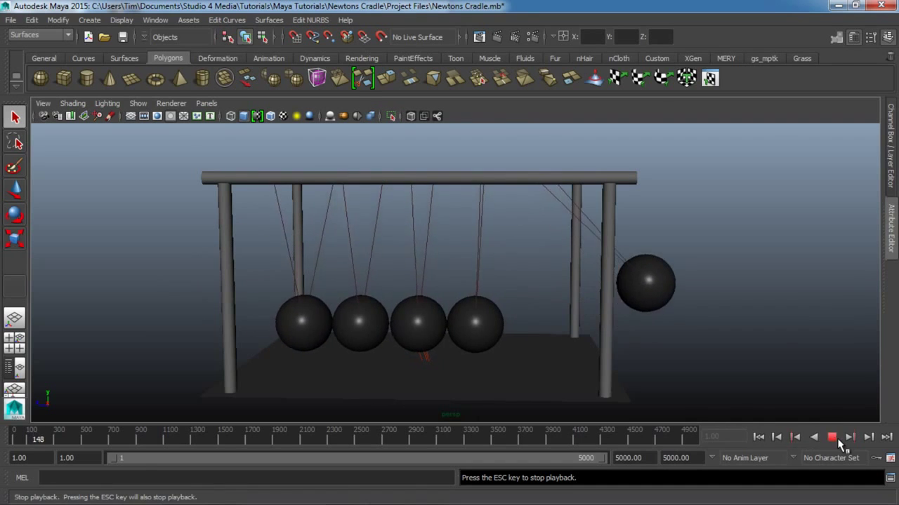
left_click_drag(449, 351, 351, 354, "alt")
right_click_drag(351, 354, 445, 361, "alt")
left_click_drag(445, 361, 401, 355, "alt")
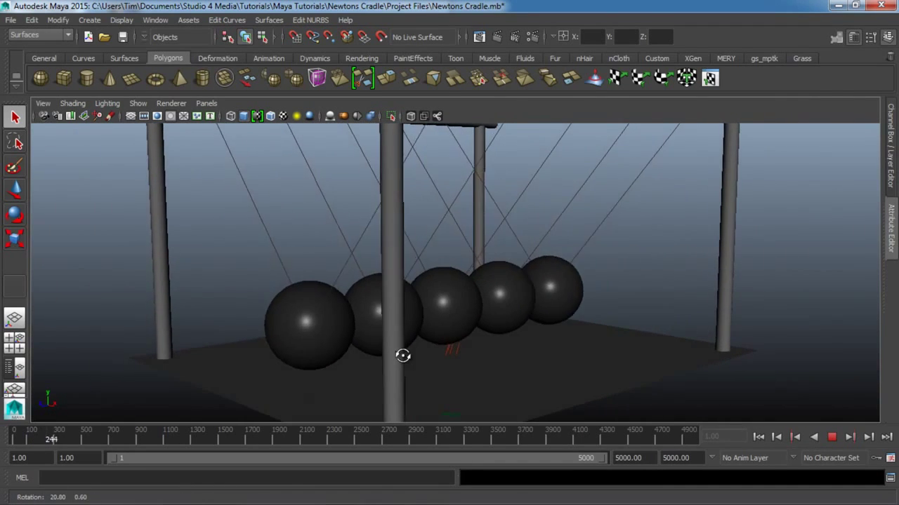
left_click_drag(688, 379, 594, 375, "alt")
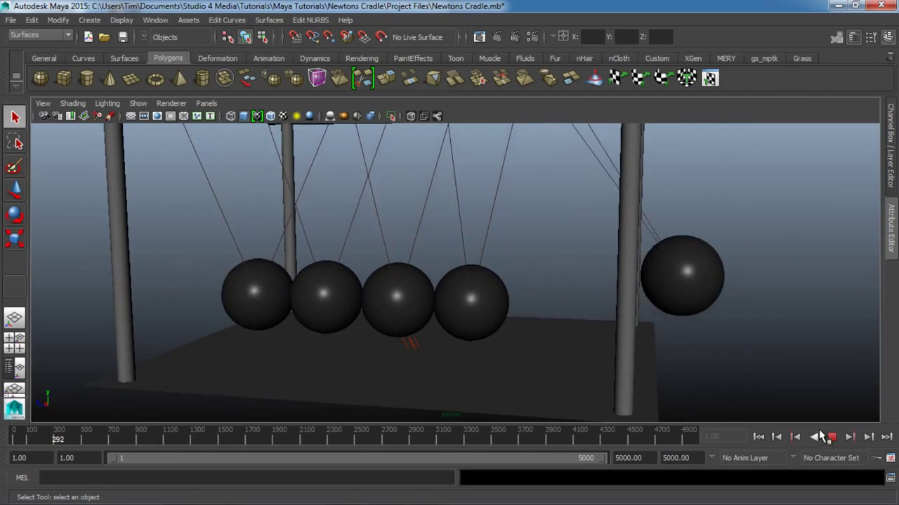
left_click(836, 440)
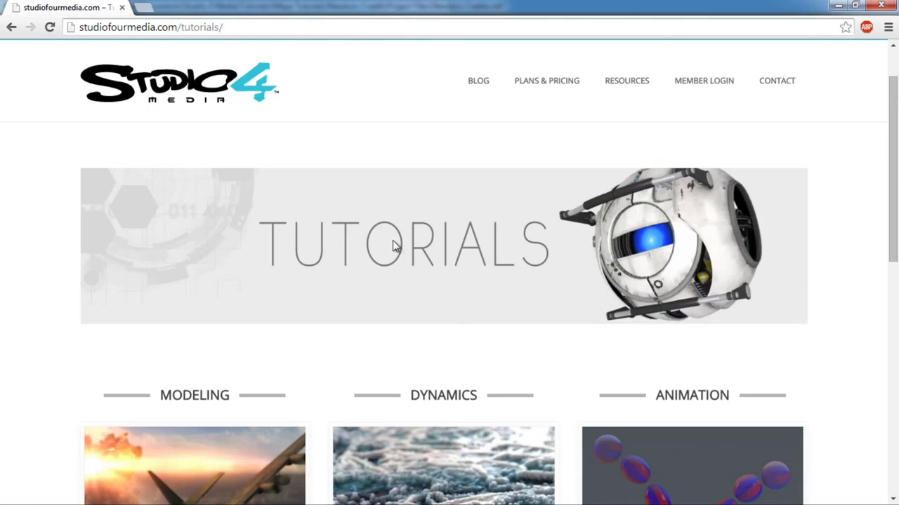
- Look through the tutorial categories on the Studio 4 Media tutorials page and close the browser
scroll(389, 242, "down", 2)
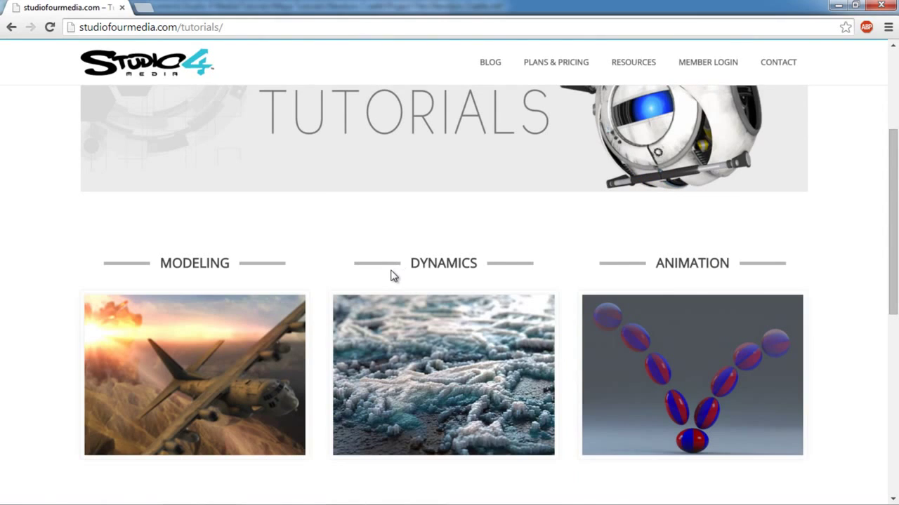
scroll(393, 276, "down", 2)
scroll(392, 276, "up", 1)
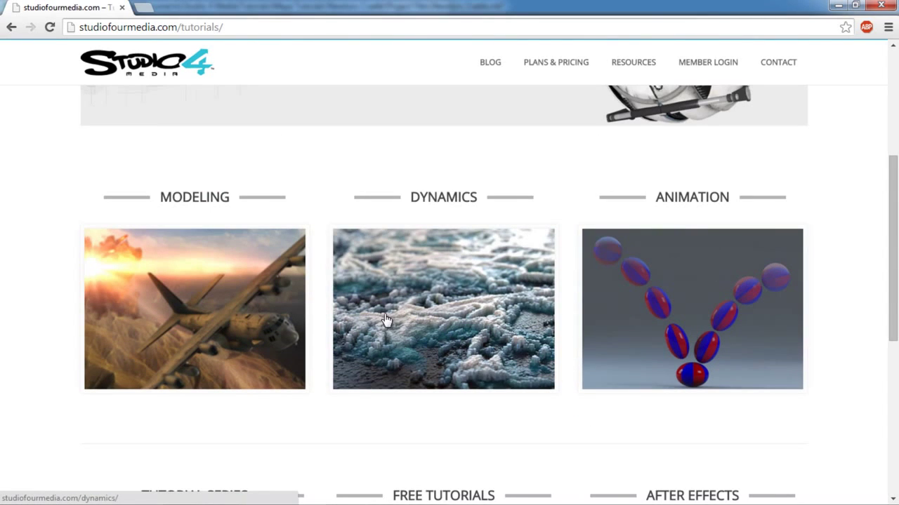
scroll(385, 320, "down", 4)
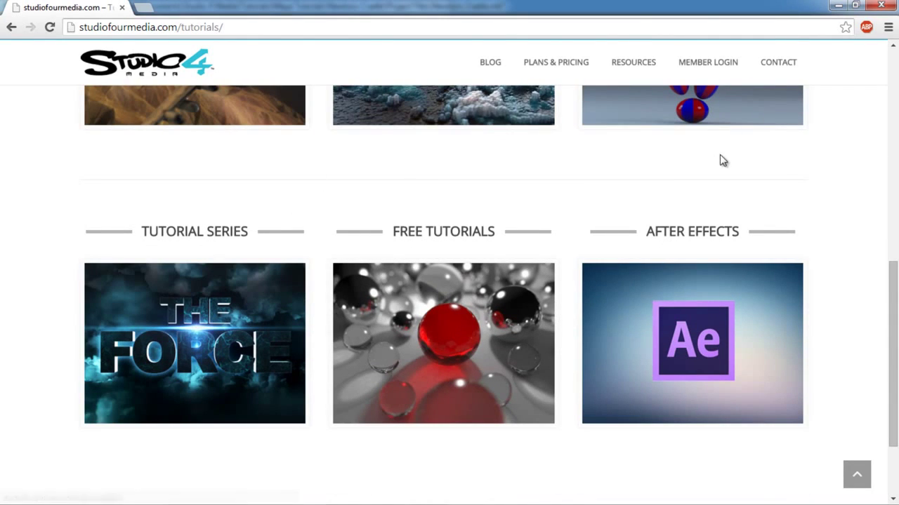
scroll(720, 159, "up", 3)
left_click(881, 6)
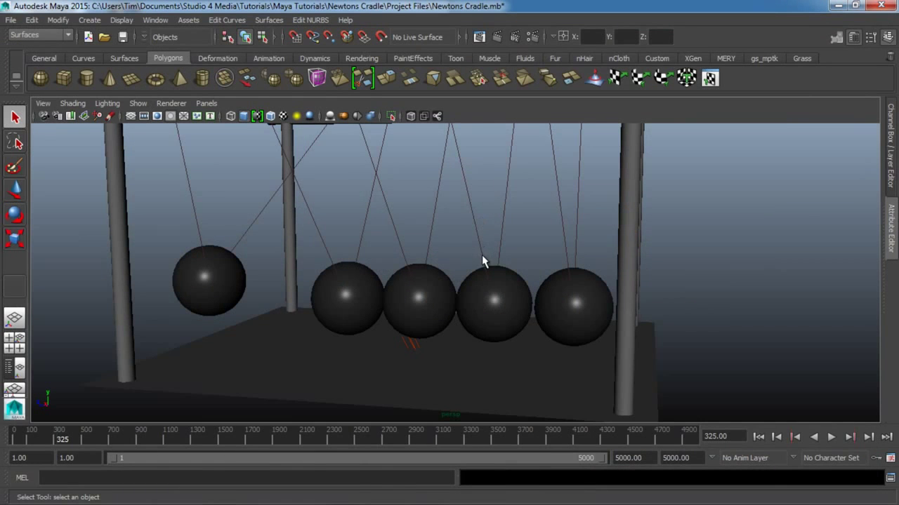
- Return the Newton's cradle animation to its first frame and save the scene
left_click_drag(482, 256, 470, 290, "alt")
left_click(760, 436)
right_click_drag(570, 360, 421, 311, "alt")
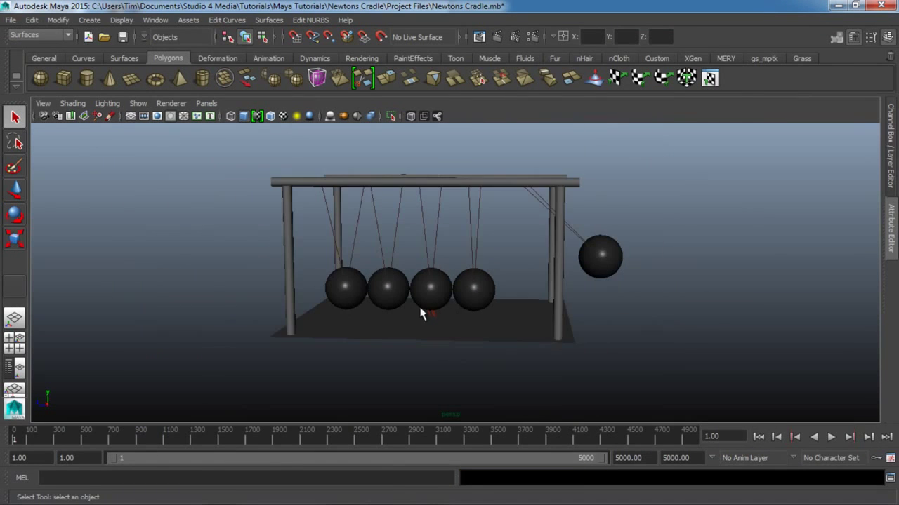
left_click_drag(421, 311, 496, 319, "alt")
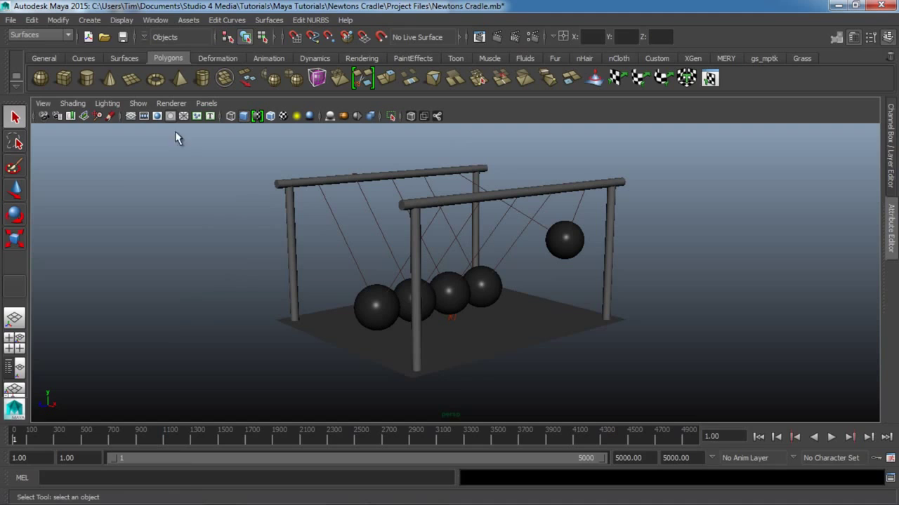
left_click(124, 38)
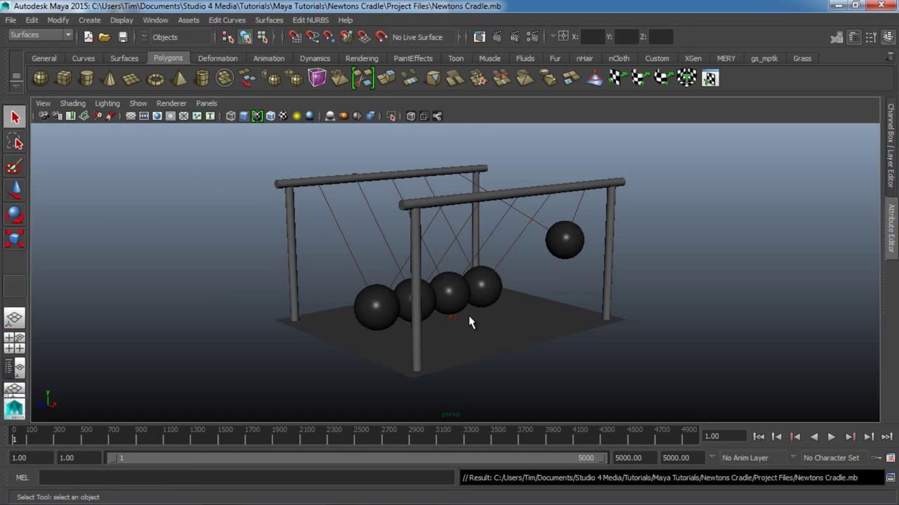
- Create a new empty scene and show the viewport grid
left_click(89, 37)
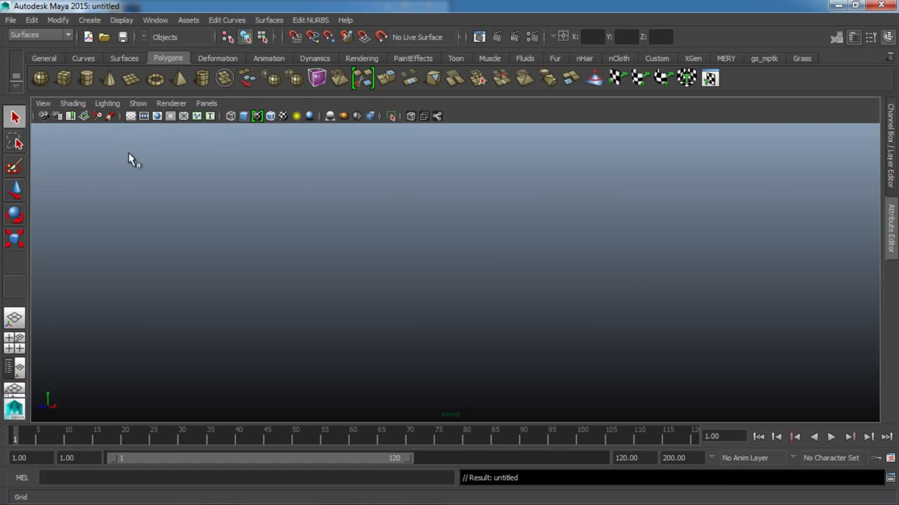
scroll(421, 306, "down", 3)
scroll(423, 308, "up", 6)
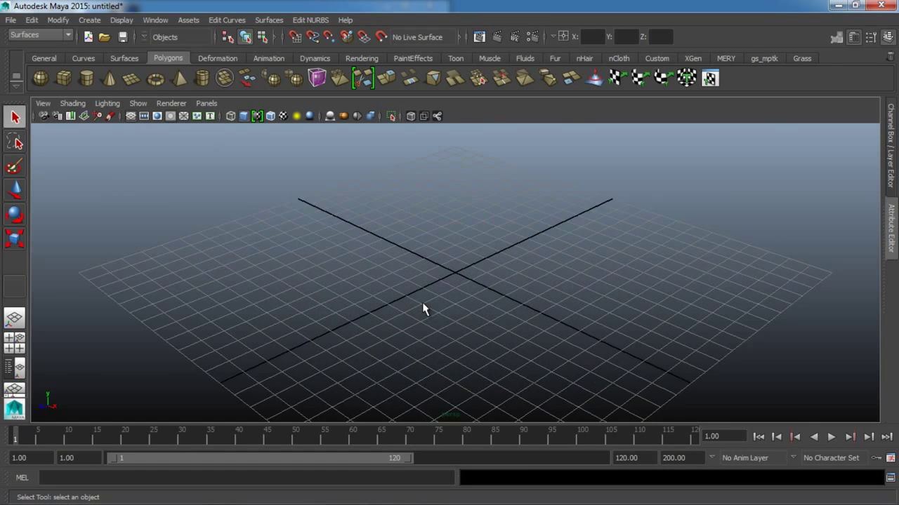
scroll(423, 309, "down", 3)
- Draw a polygon plane over most of the grid as the cradle's base and hide the grid
mouse_move(521, 345)
left_mouse_down("alt")
mouse_move(409, 316)
mouse_move(442, 325)
mouse_move(524, 323)
mouse_move(508, 333)
left_mouse_up("alt")
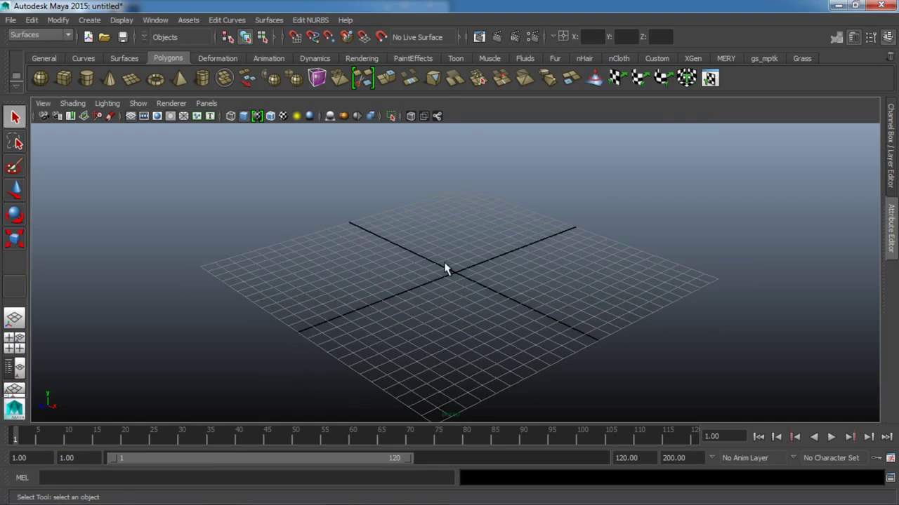
left_click_drag(445, 269, 484, 309, "alt")
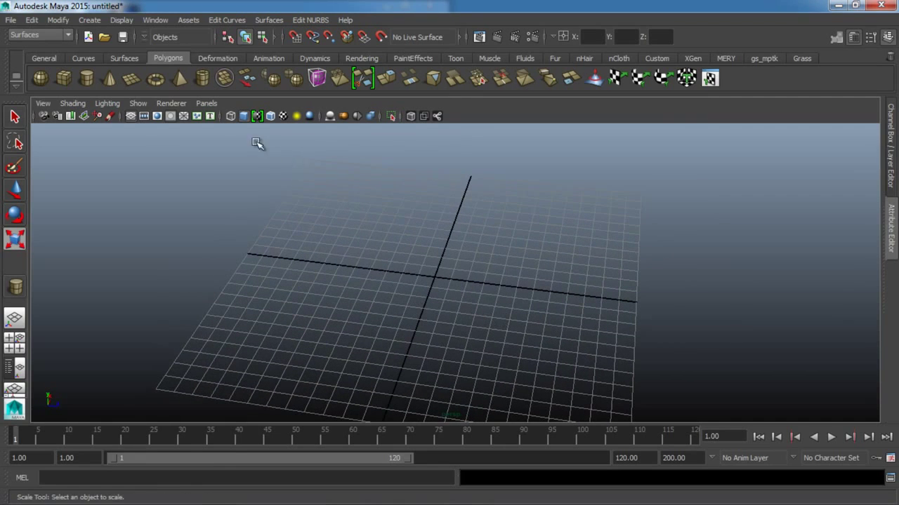
left_click(139, 82)
left_click_drag(316, 162, 572, 457)
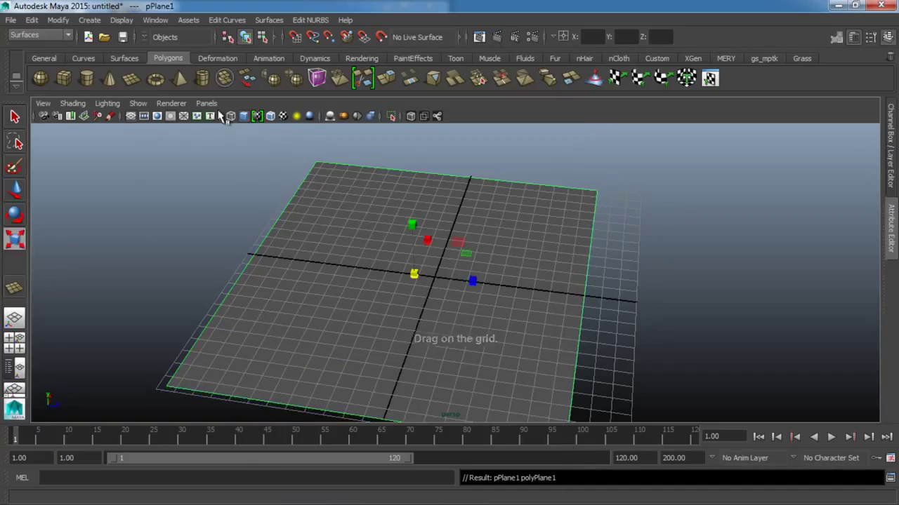
left_click(131, 116)
left_click_drag(343, 279, 341, 245, "alt")
key("r")
left_click(160, 190)
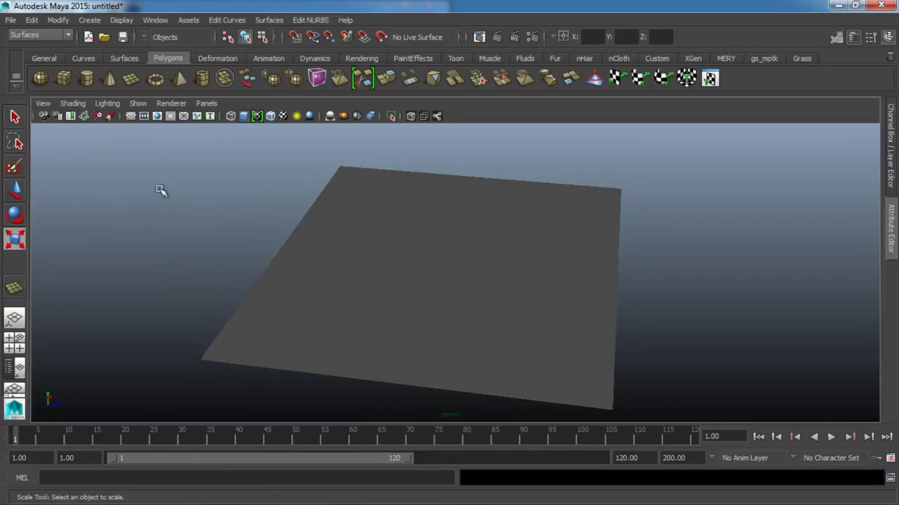
- Draw a thin, tall polygon cylinder as a post at one corner of the base plane
left_click(86, 78)
left_click_drag(222, 348, 231, 355)
left_click_drag(227, 281, 179, 118)
- Duplicate the post three times, placing the copies at the remaining corners of the base plane
left_click_drag(385, 220, 354, 333, "alt")
key("w")
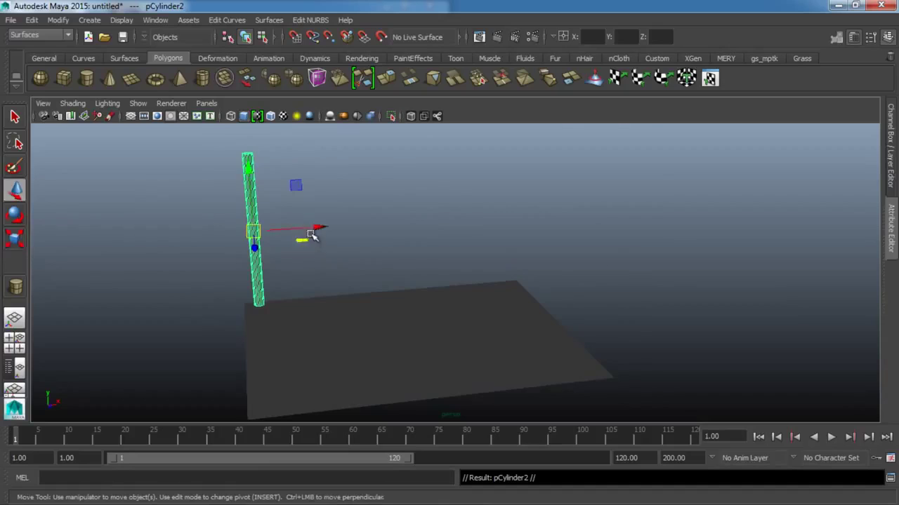
left_click_drag(302, 239, 569, 247)
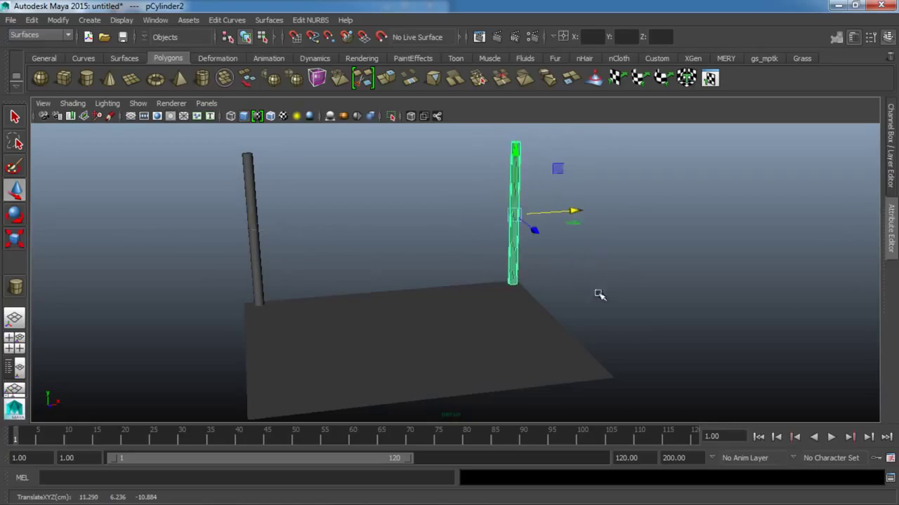
left_click_drag(597, 295, 480, 351, "alt")
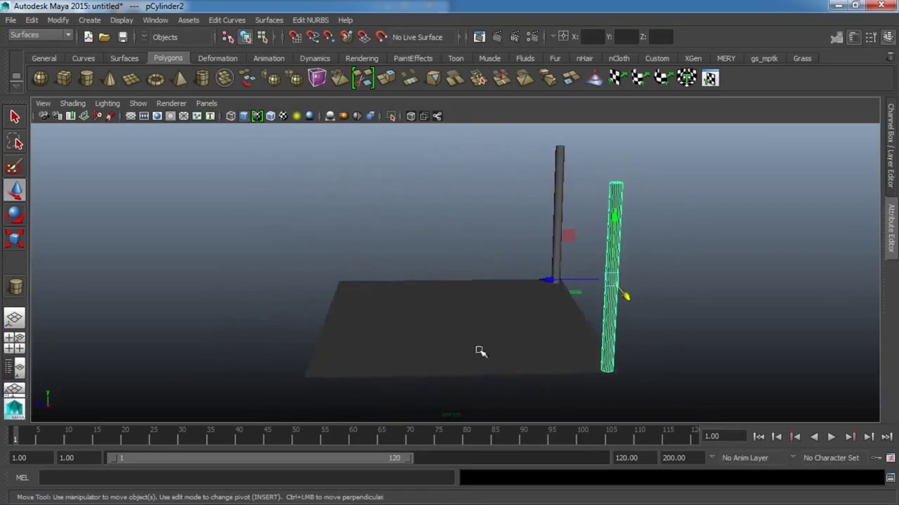
left_click_drag(559, 282, 594, 339)
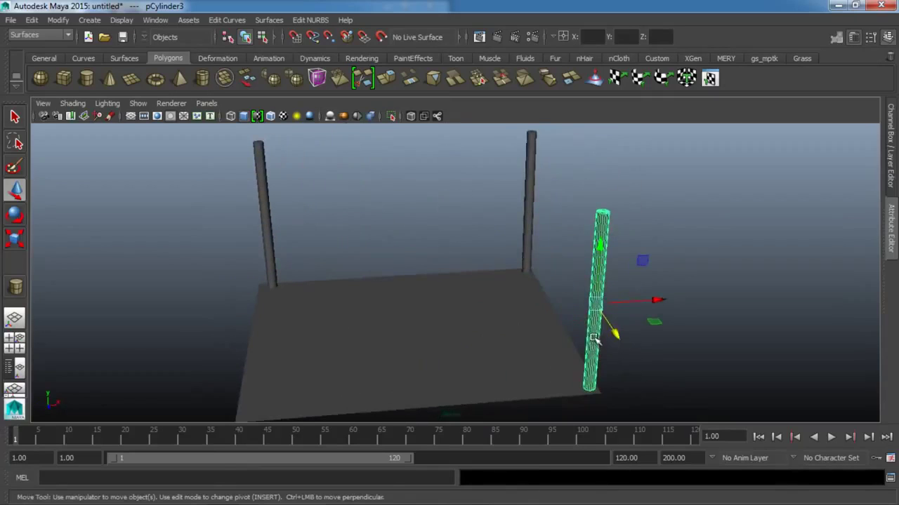
left_click_drag(640, 304, 300, 319)
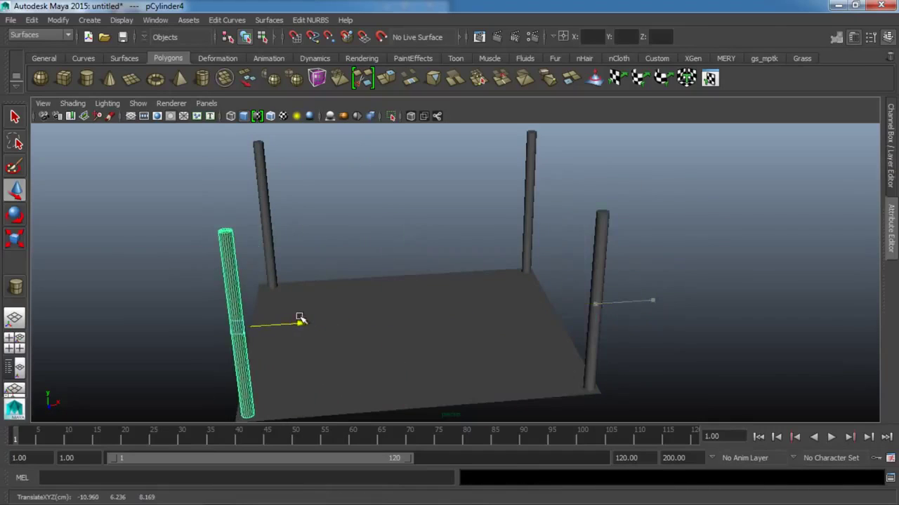
- Duplicate the last placed post, raise the copy to about 16.5 in Translate Y and set its Rotate Z to -90
key("ctrl+d")
left_click_drag(230, 263, 334, 234)
key("e")
left_click_drag(327, 155, 361, 210)
left_click(890, 163)
key("ctrl+z")
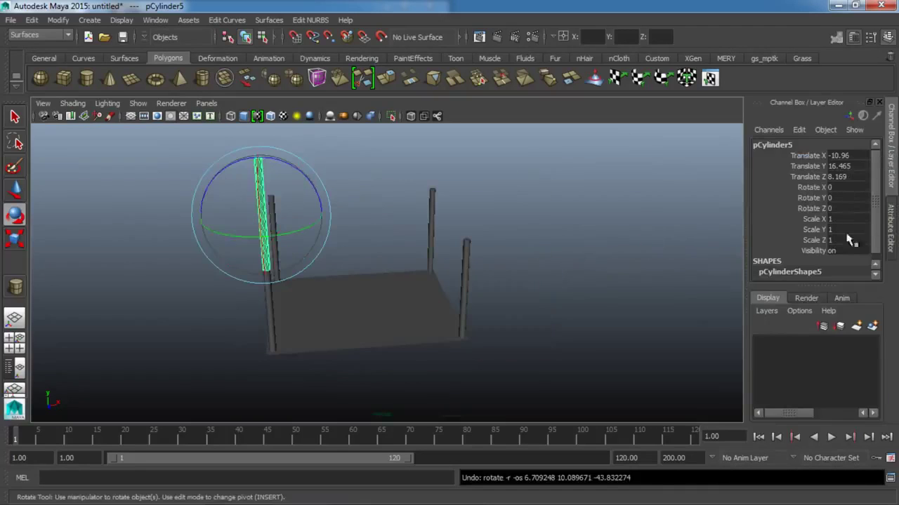
left_click_drag(281, 161, 349, 194)
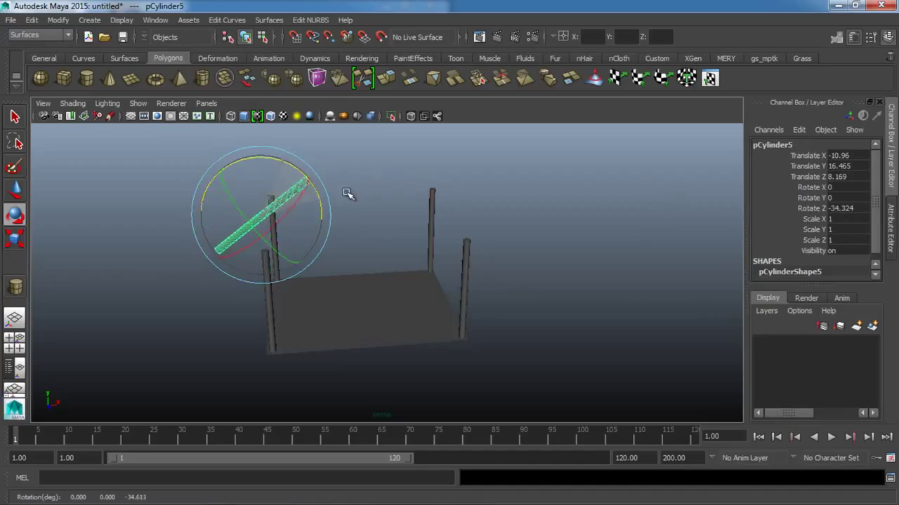
type("-90")
key("Return")
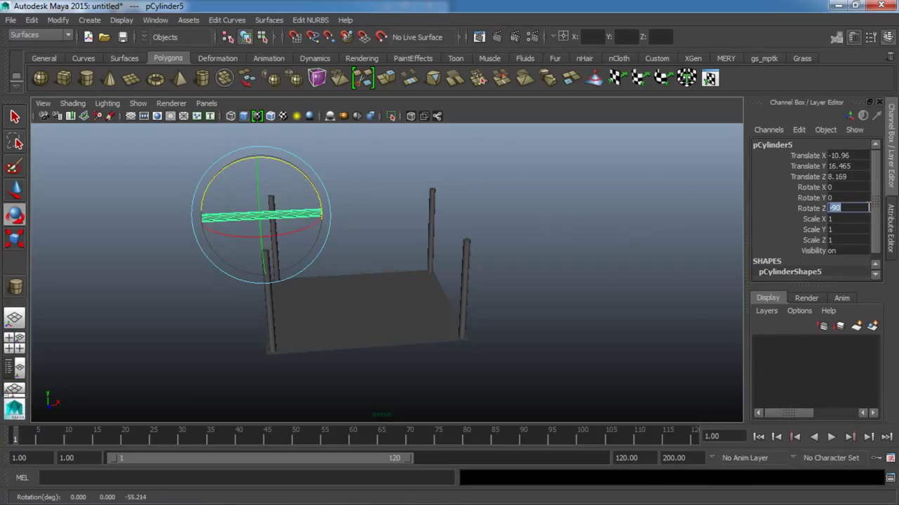
left_click(238, 195)
left_click(241, 214)
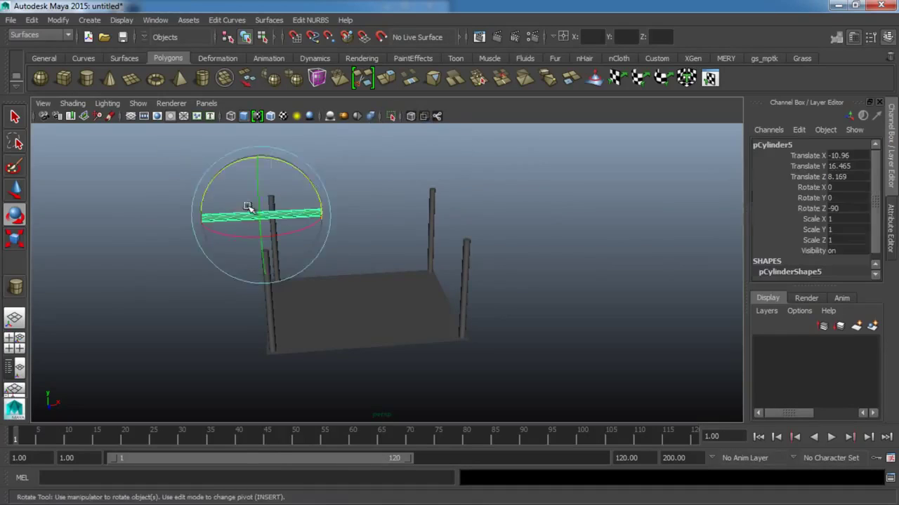
- Lower the horizontal cylinder to Translate Y 12.46, centre it over the two posts and stretch it to about 1.93 in Scale Y
key("w")
left_click_drag(267, 166, 267, 200)
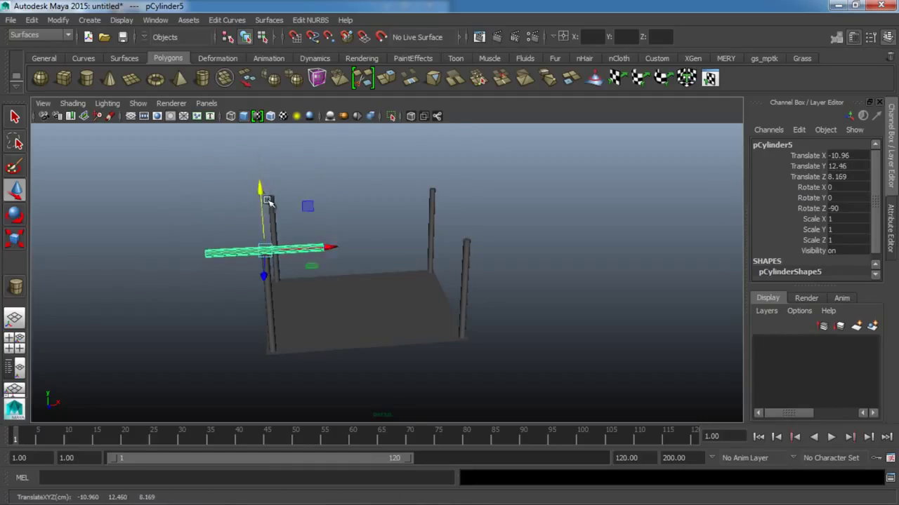
left_click_drag(327, 247, 425, 243)
key("r")
key("w")
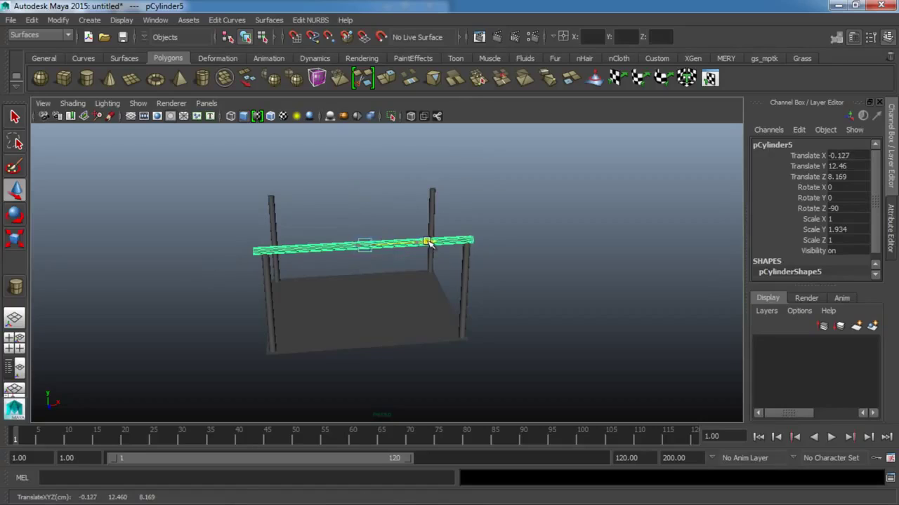
- Duplicate the crossbar onto the opposite pair of posts and hide the Channel Box
key("ctrl+d")
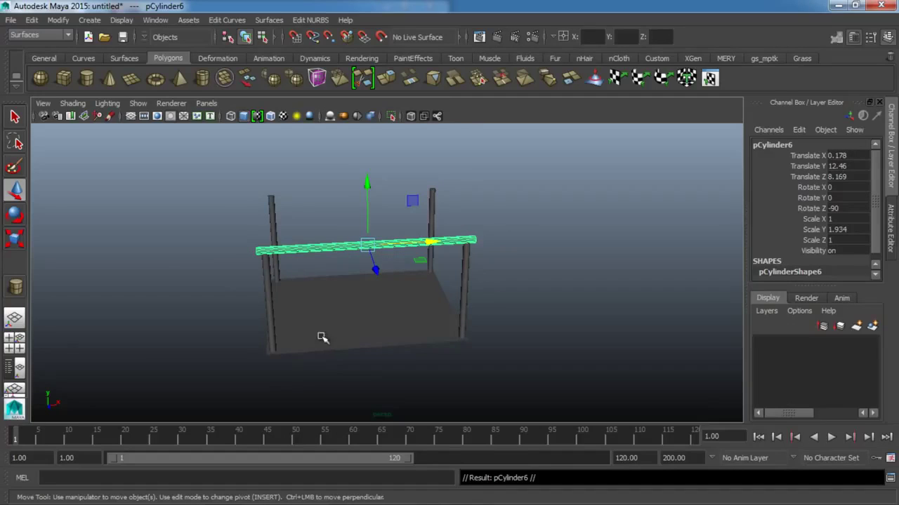
left_click_drag(395, 361, 356, 223, "alt")
left_click(625, 214)
left_click_drag(625, 213, 805, 288, "alt")
left_click(897, 200)
left_click_drag(712, 295, 601, 253, "alt")
left_click(627, 325)
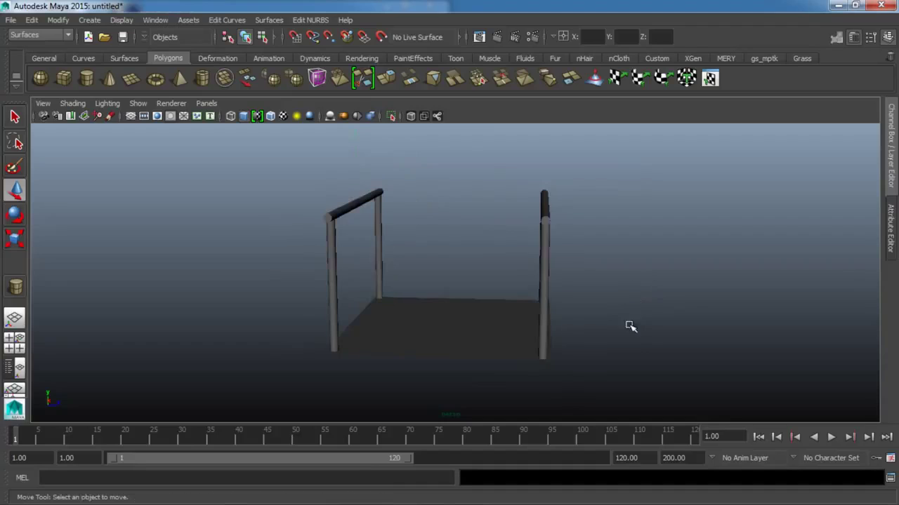
- Scale the base plane narrower along Z, across the gap between the two crossbars
left_click(511, 325)
left_click_drag(476, 370, 495, 363, "alt")
left_click(528, 250)
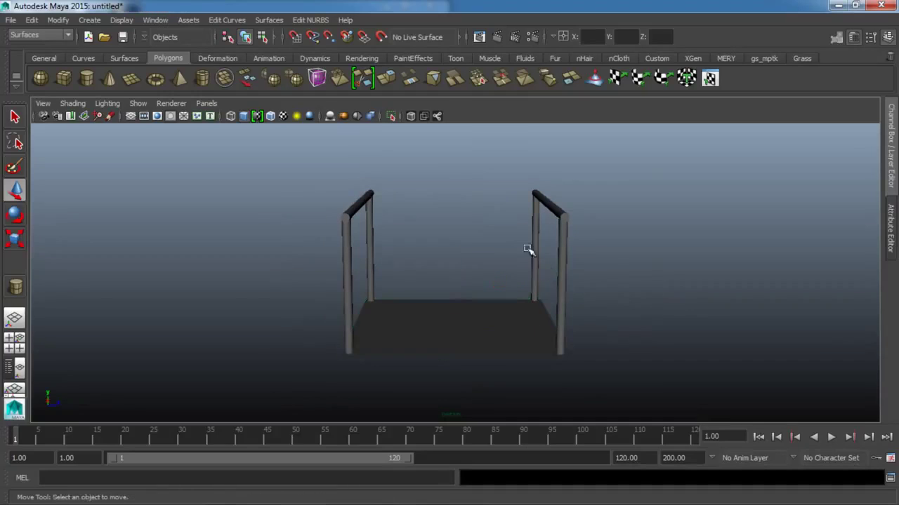
left_click(498, 316)
key("r")
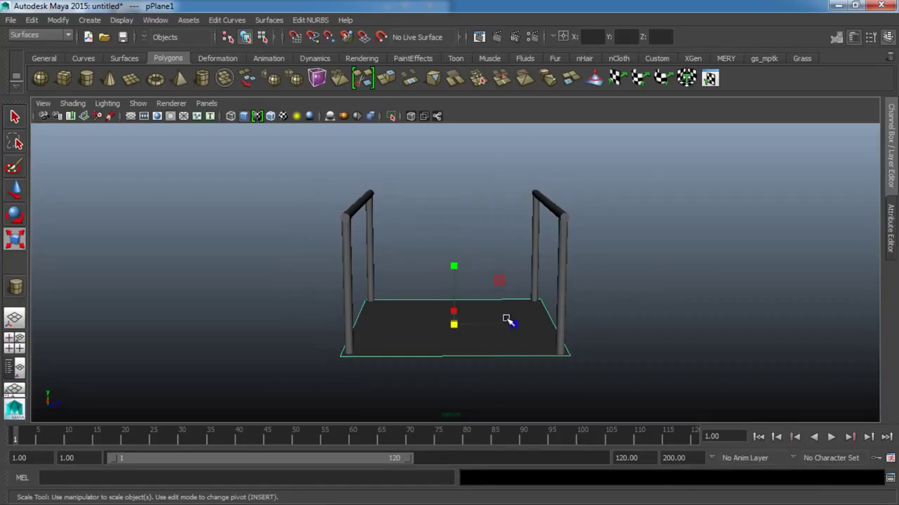
left_click_drag(509, 324, 494, 325)
key("w")
- Move one crossbar together with its two posts inward along Z to the narrowed plane's edge, at about Translate Z 4.97
left_click(551, 204)
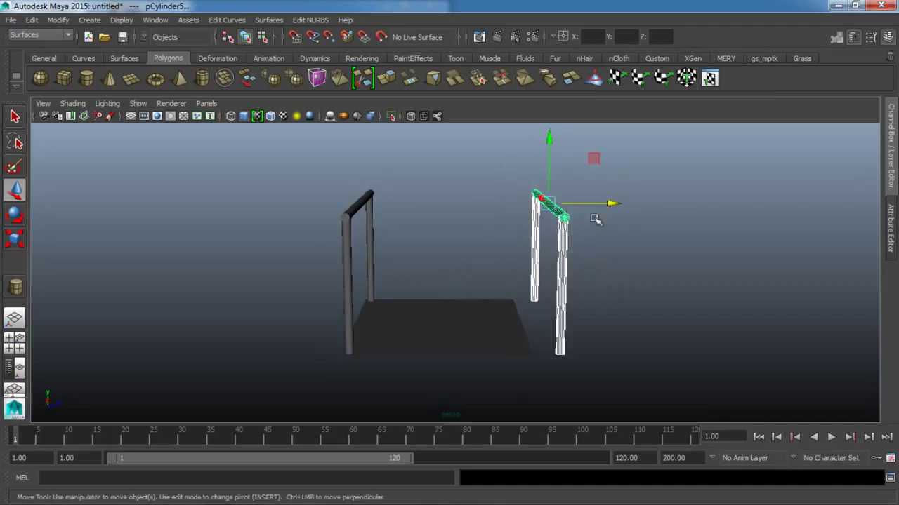
left_click_drag(602, 204, 581, 204)
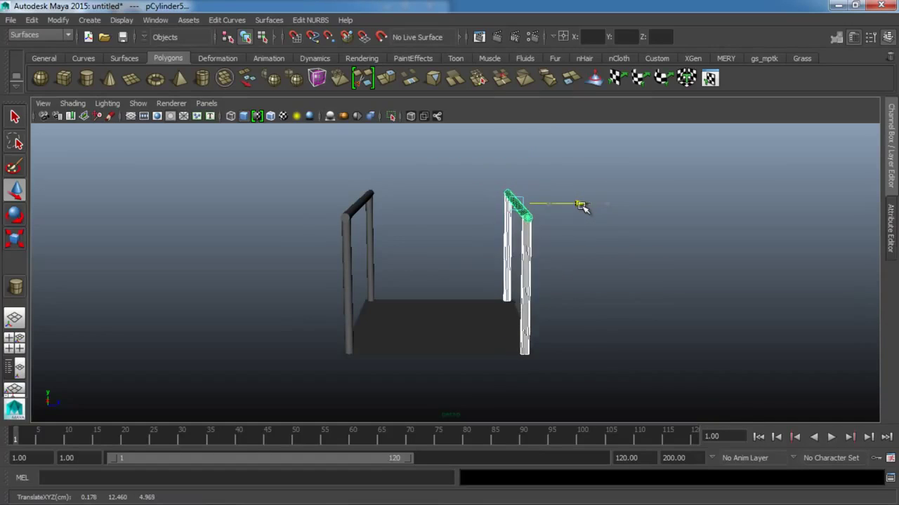
left_click(613, 311)
left_click_drag(614, 311, 365, 288, "alt")
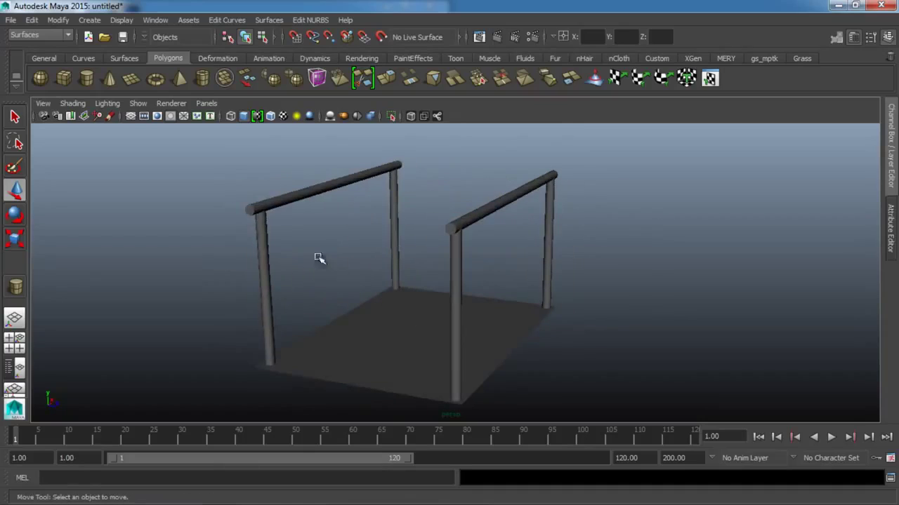
- Create a NURBS sphere on the base plane and move it in between the two crossbars
left_click(136, 59)
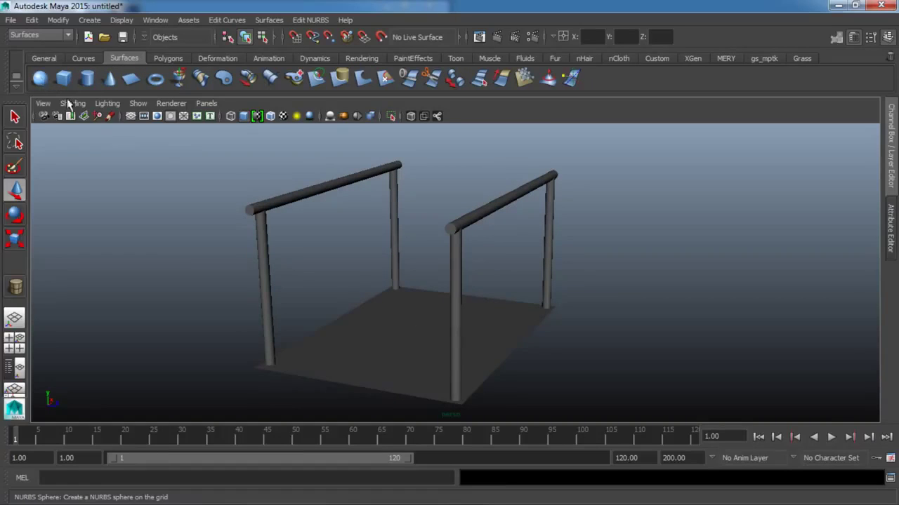
left_click_drag(386, 364, 397, 376)
key("w")
left_click_drag(377, 287, 427, 267)
key("r")
key("w")
- In the front view, position the sphere just inside the end posts at about Translate X -7.83 and Y 4.24
key("space")
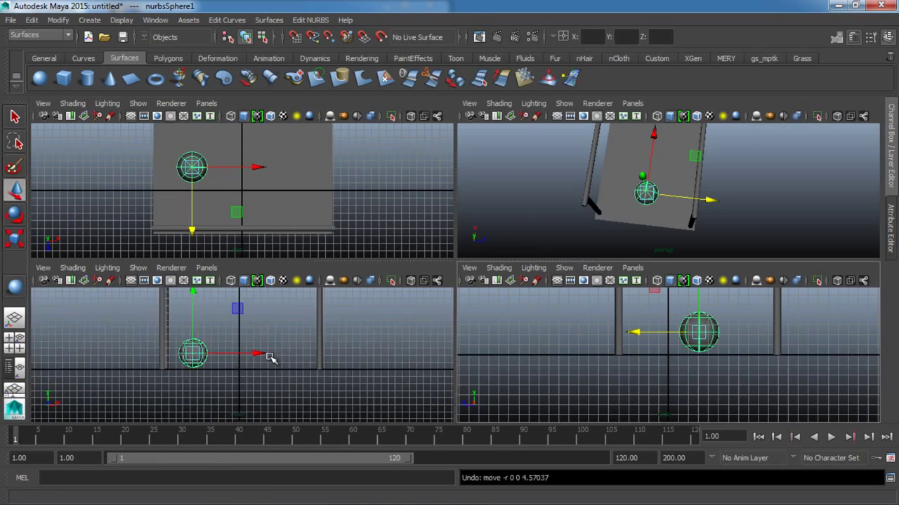
scroll(244, 345, "up", 3)
left_click_drag(276, 353, 260, 353)
key("space")
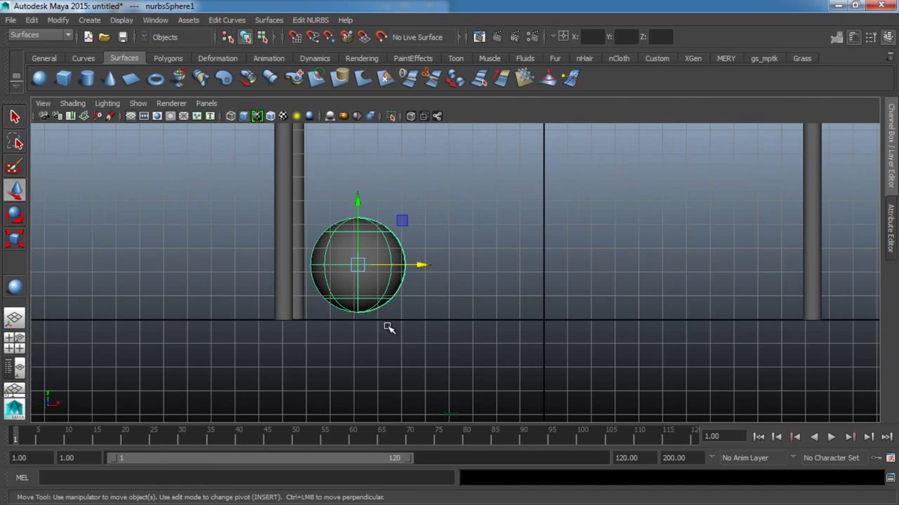
left_click_drag(356, 203, 365, 142)
scroll(397, 224, "down", 2)
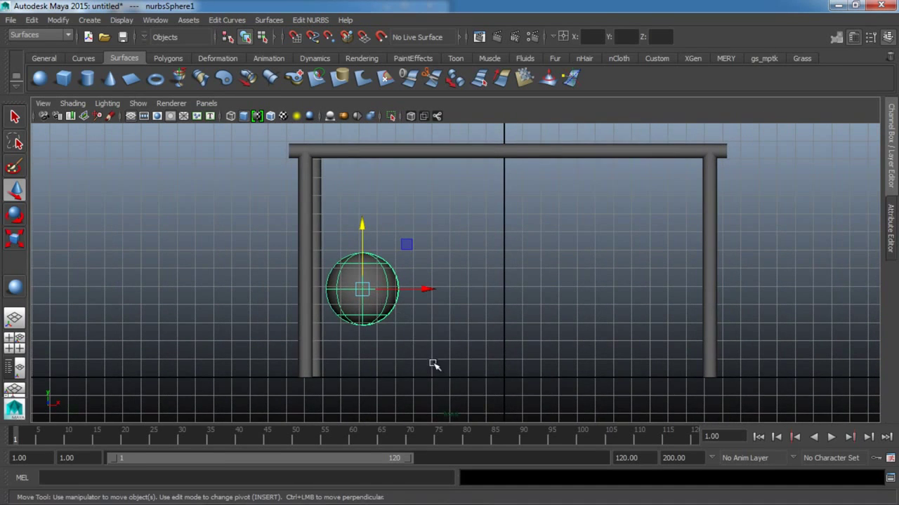
left_click_drag(357, 218, 362, 237)
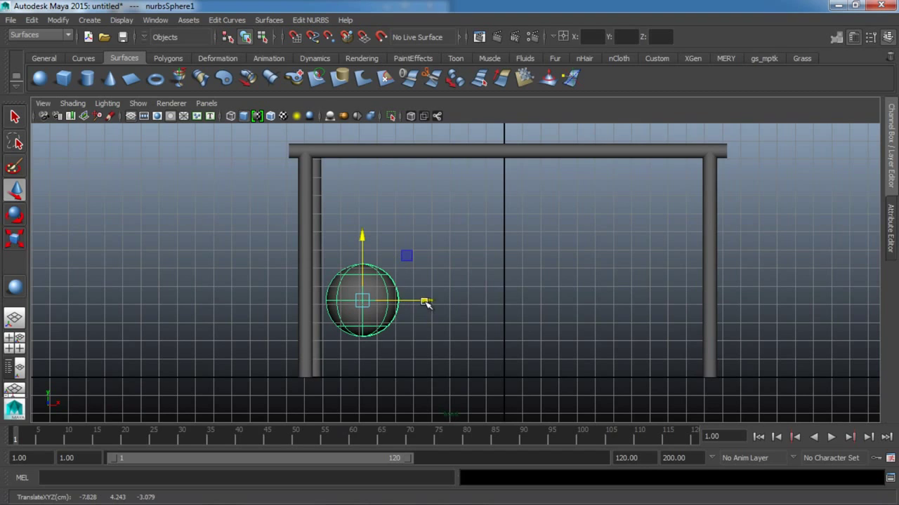
- Duplicate the sphere four times along X to form a row of five nearly touching spheres between the posts
key("ctrl+d")
left_click_drag(427, 303, 502, 303)
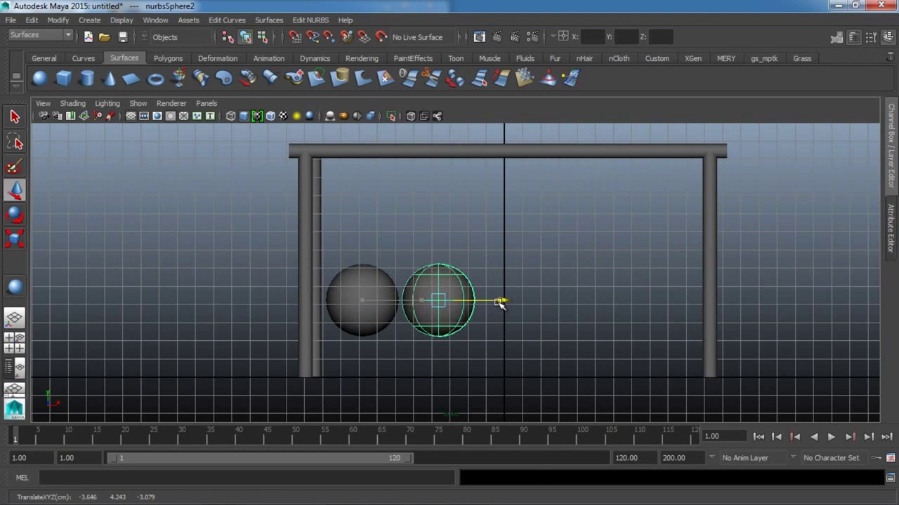
scroll(467, 307, "up", 4)
left_click_drag(496, 314, 589, 316)
key("ctrl+d")
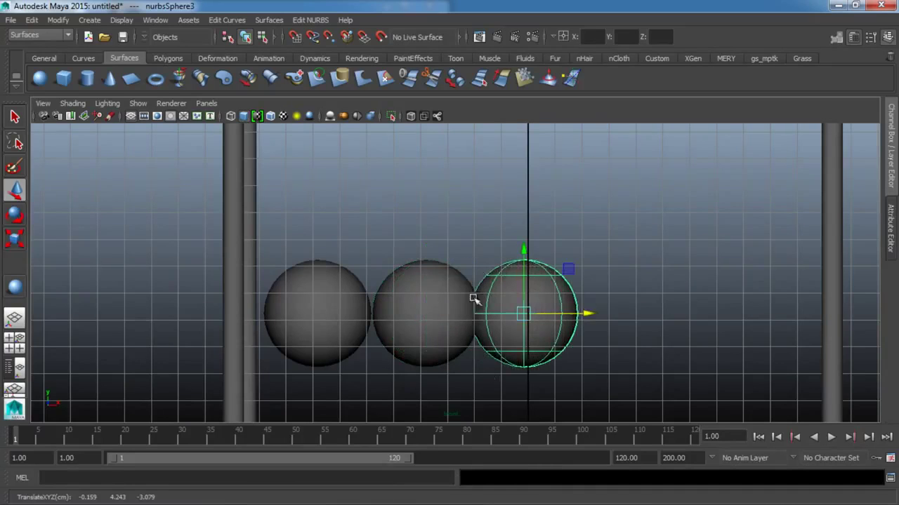
left_click_drag(591, 316, 709, 313)
key("ctrl+d")
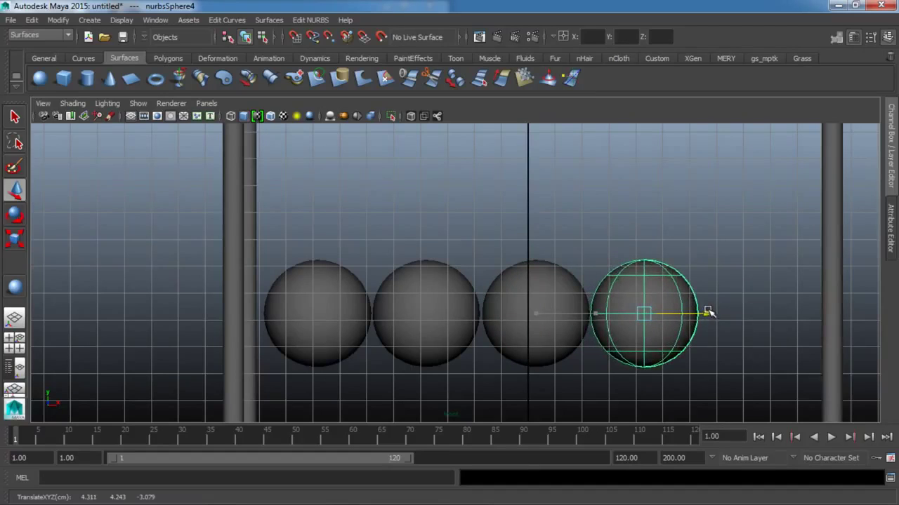
key("ctrl+d")
left_click_drag(707, 313, 814, 308)
middle_click_drag(637, 343, 550, 359, "alt")
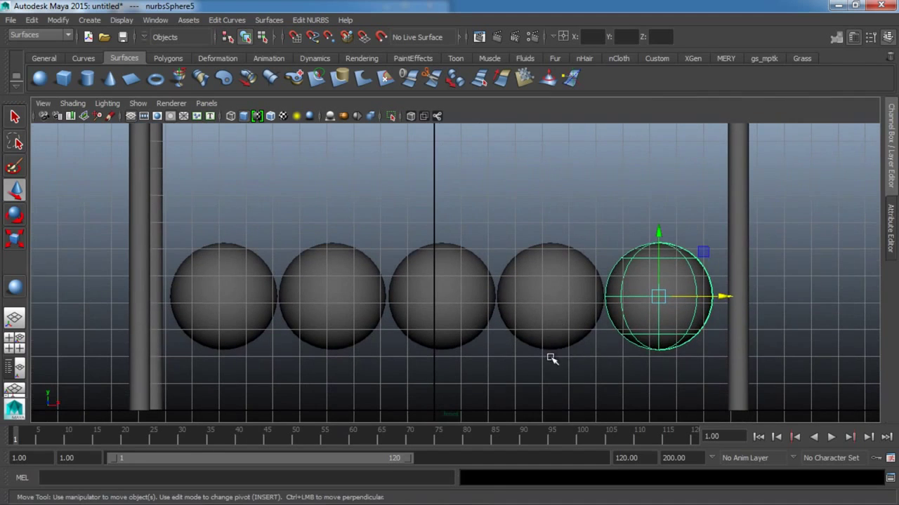
left_click(608, 383)
- Select all five spheres in the perspective view and make them active rigid bodies with the Dynamics tools
left_click_drag(608, 383, 554, 383, "alt")
key("space")
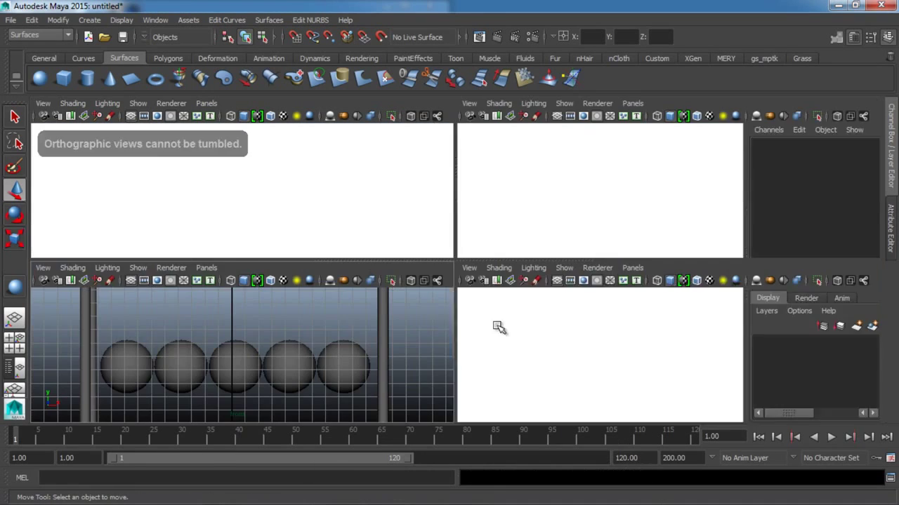
key("space")
left_click_drag(557, 345, 521, 362, "alt")
left_click_drag(532, 303, 534, 303)
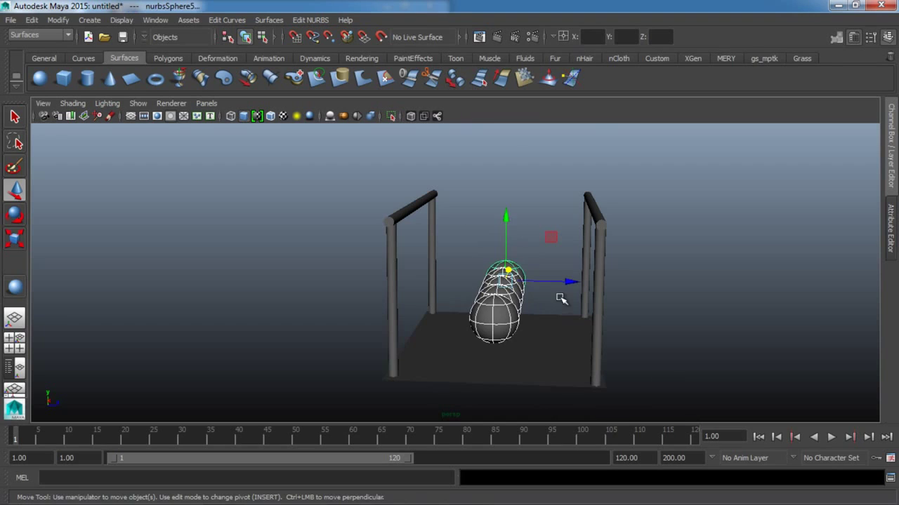
left_click(49, 36)
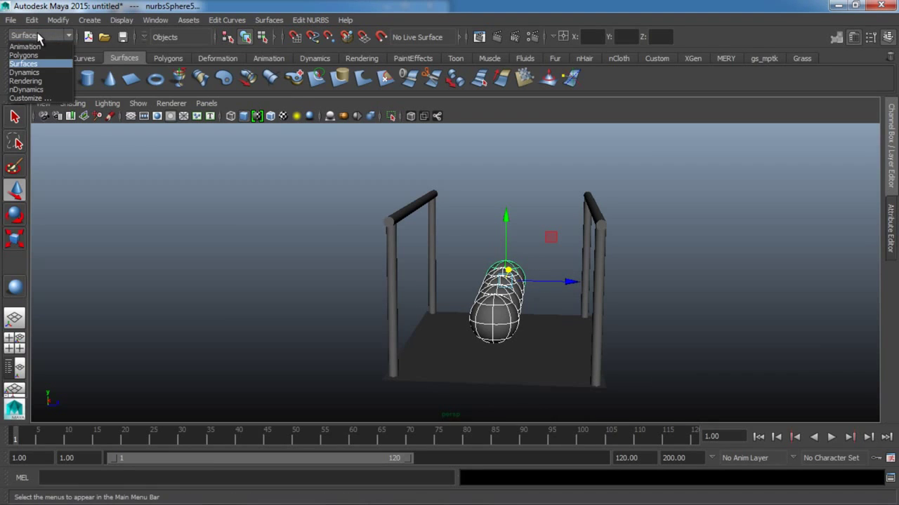
left_click(43, 73)
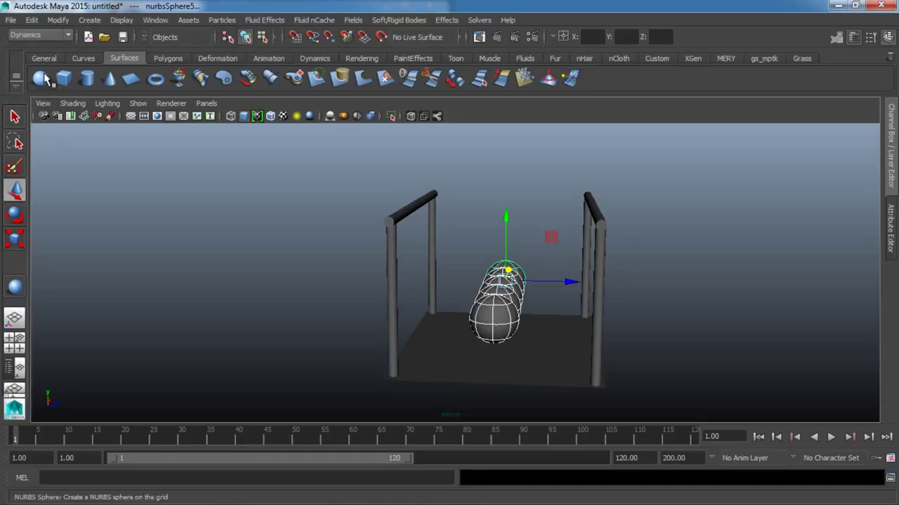
left_click(402, 21)
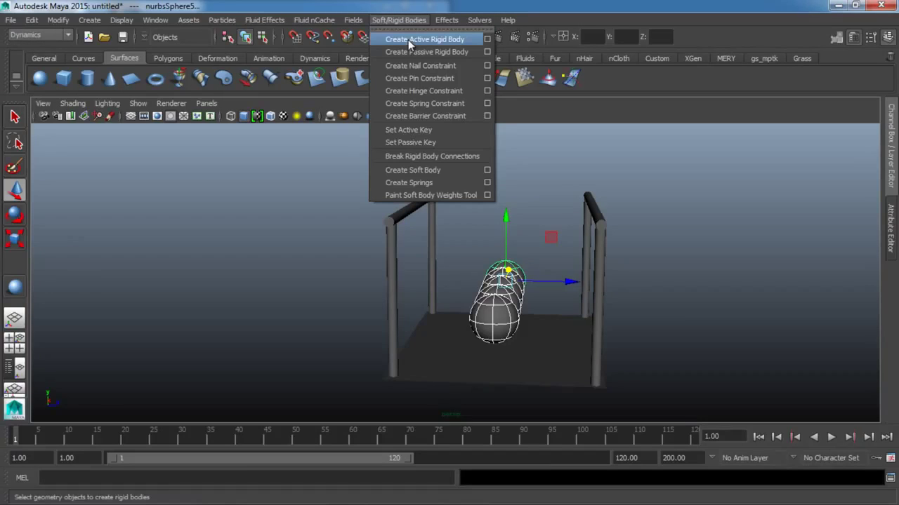
left_click(408, 39)
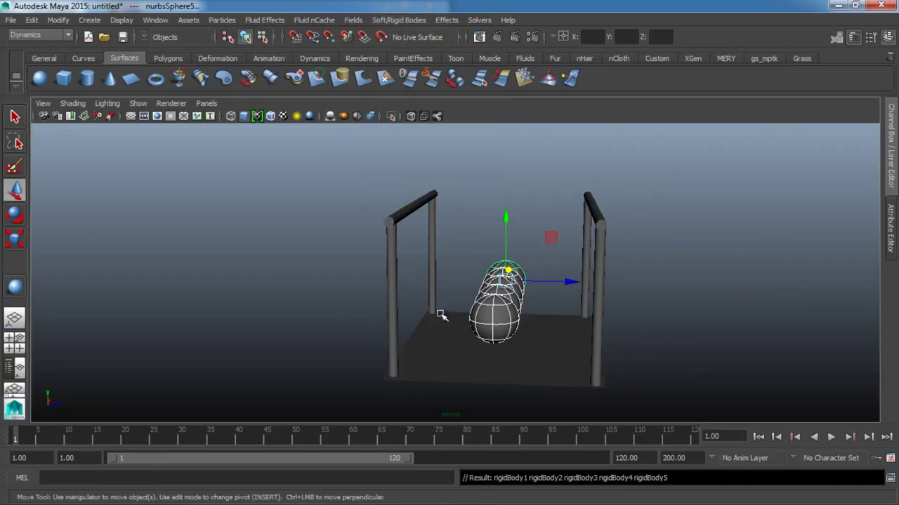
- Add a gravity field to the five spheres, set its Magnitude to 50 and hide the Attribute Editor
left_click_drag(443, 316, 528, 338, "alt")
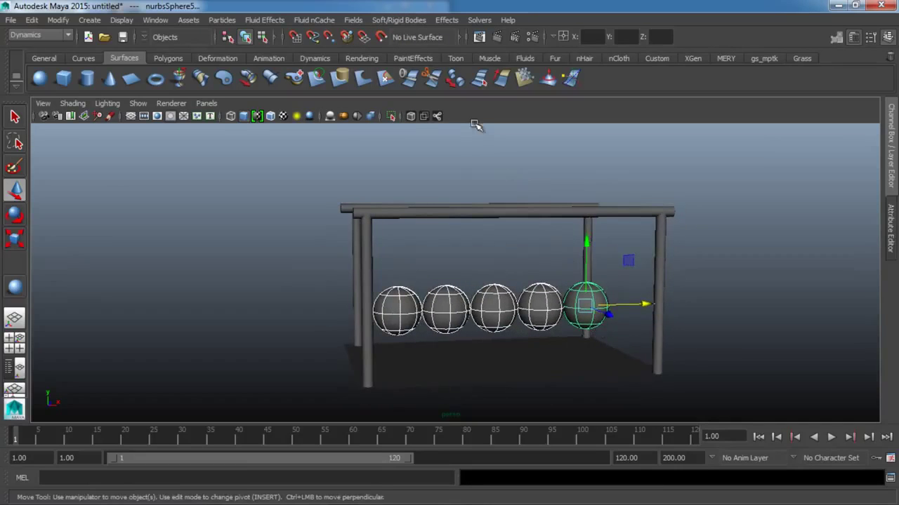
left_click(356, 19)
left_click(378, 66)
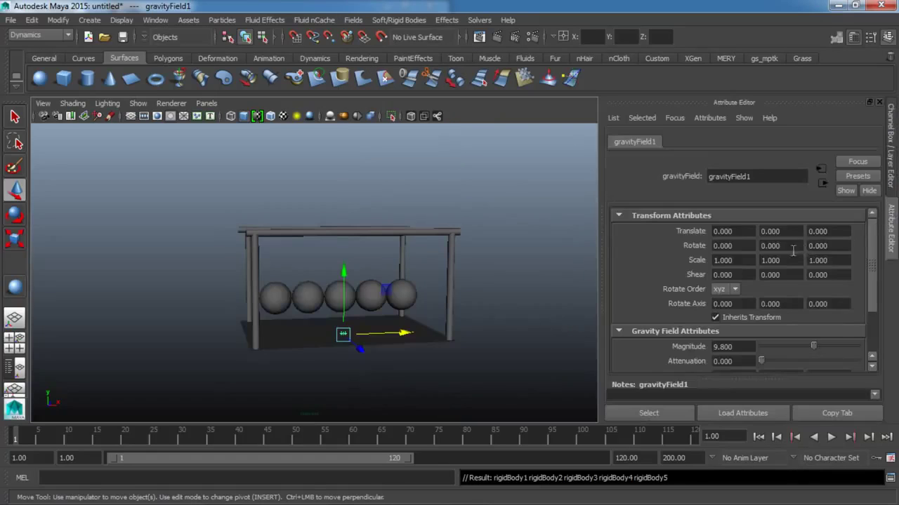
scroll(698, 274, "down", 1)
left_click_drag(748, 307, 658, 310)
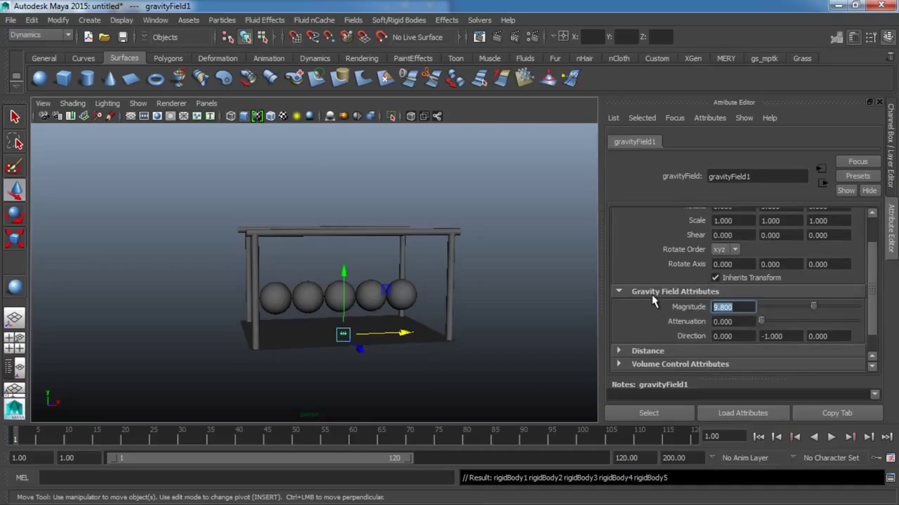
type("50")
key("Return")
left_click(891, 254)
- Play the simulation twice to check how the spheres react to gravity, and rewind to frame 1
mouse_move(635, 286)
left_mouse_down("alt")
mouse_move(659, 309)
mouse_move(630, 300)
left_mouse_up("alt")
left_click_drag(565, 322, 541, 320, "alt")
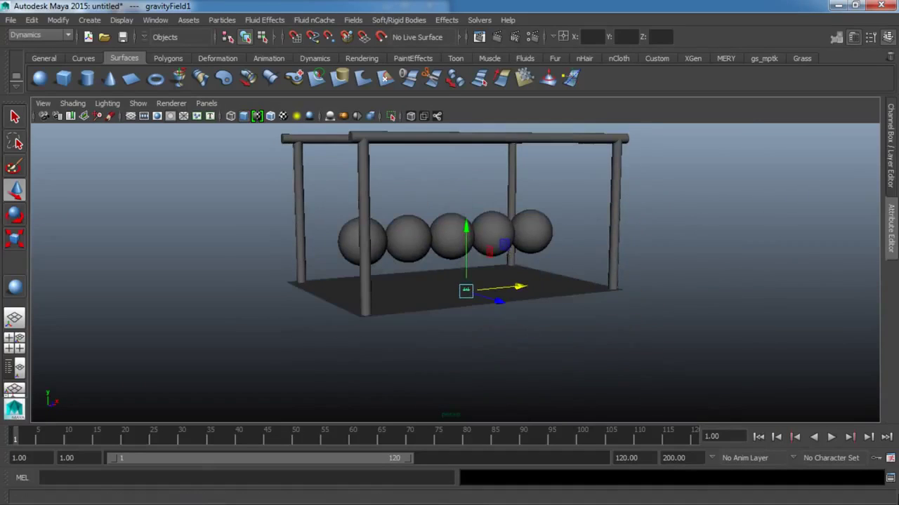
left_click(831, 436)
left_click(830, 437)
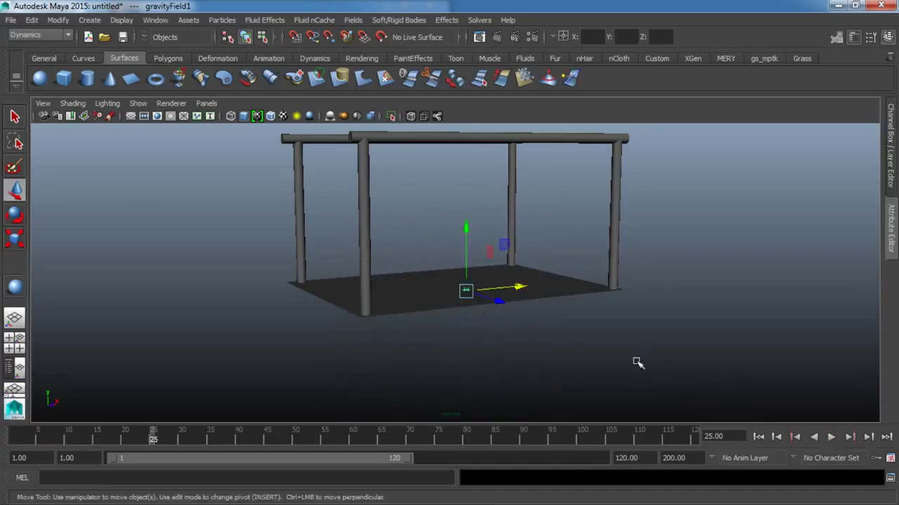
scroll(96, 317, "down", 5)
scroll(491, 342, "up", 2)
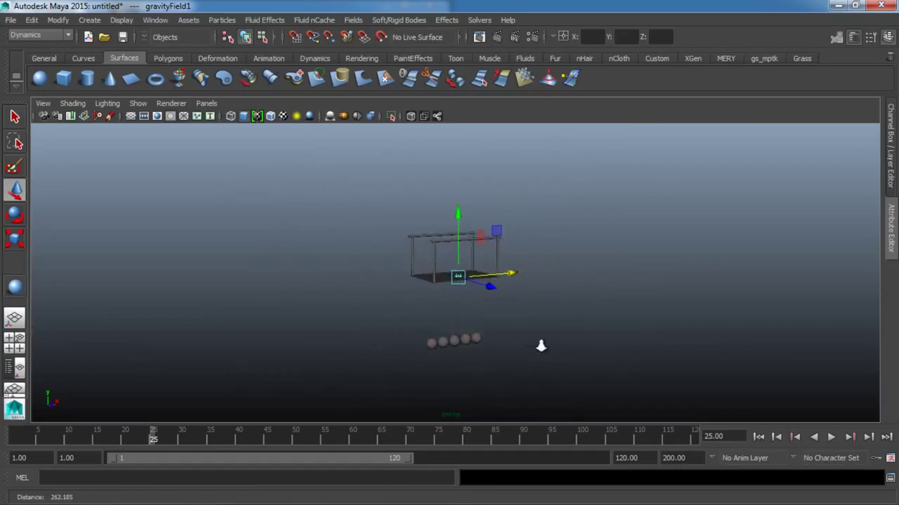
scroll(568, 340, "up", 3)
scroll(583, 335, "up", 3)
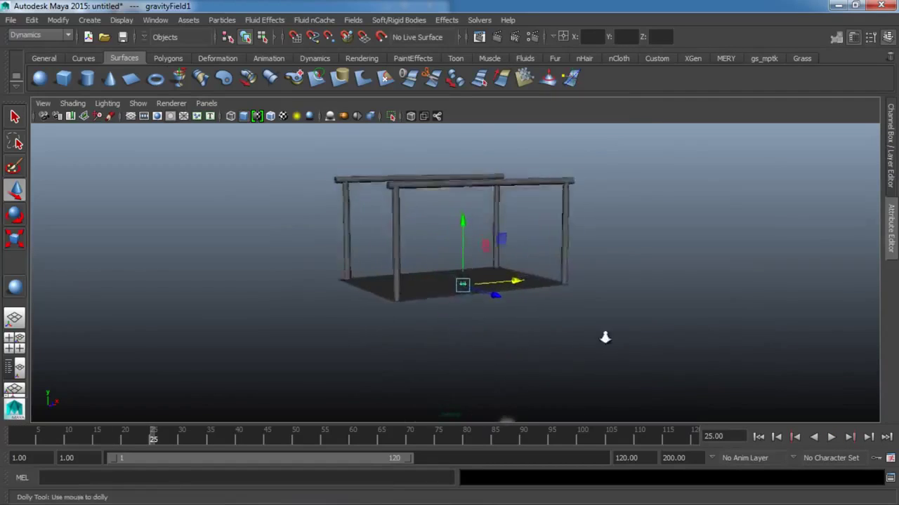
left_click(758, 436)
left_click(830, 436)
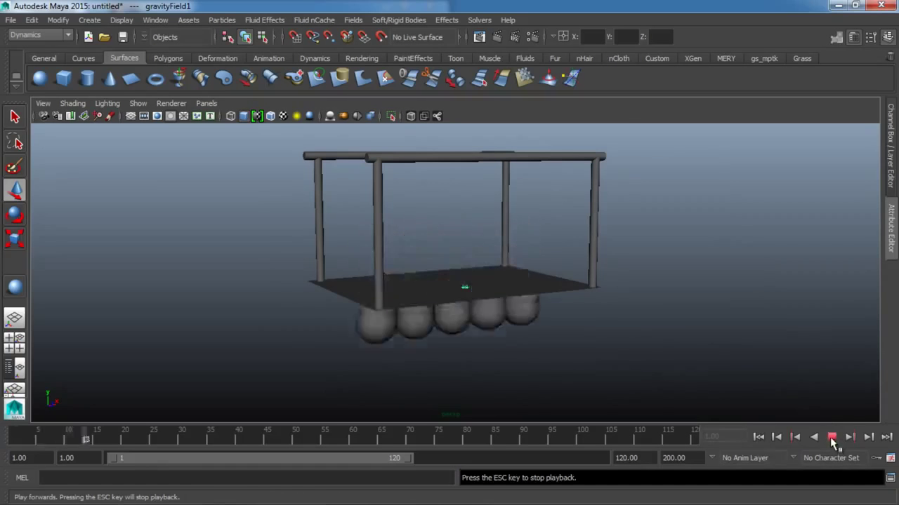
left_click(830, 437)
left_click(758, 436)
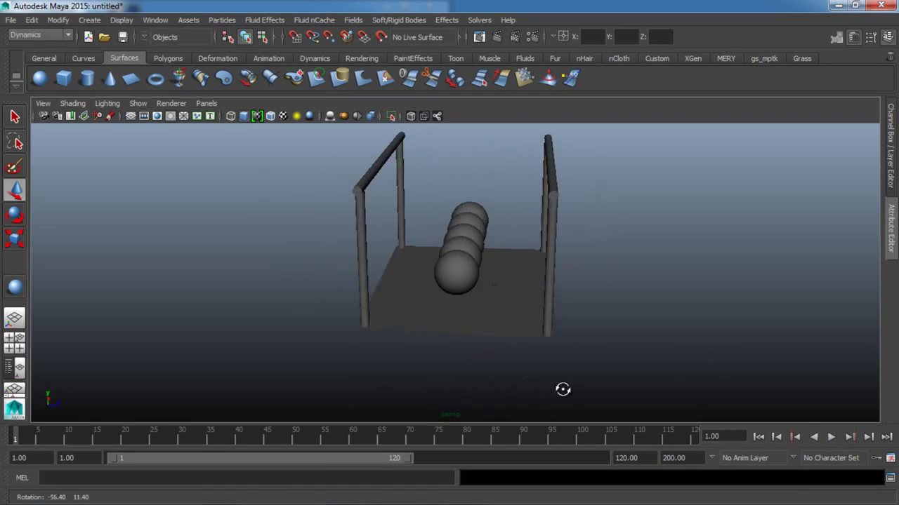
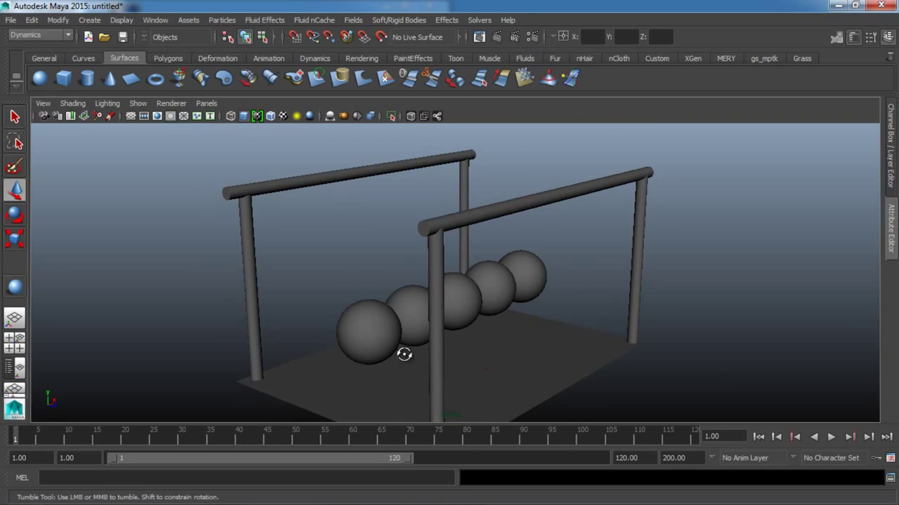
left_click(279, 177)
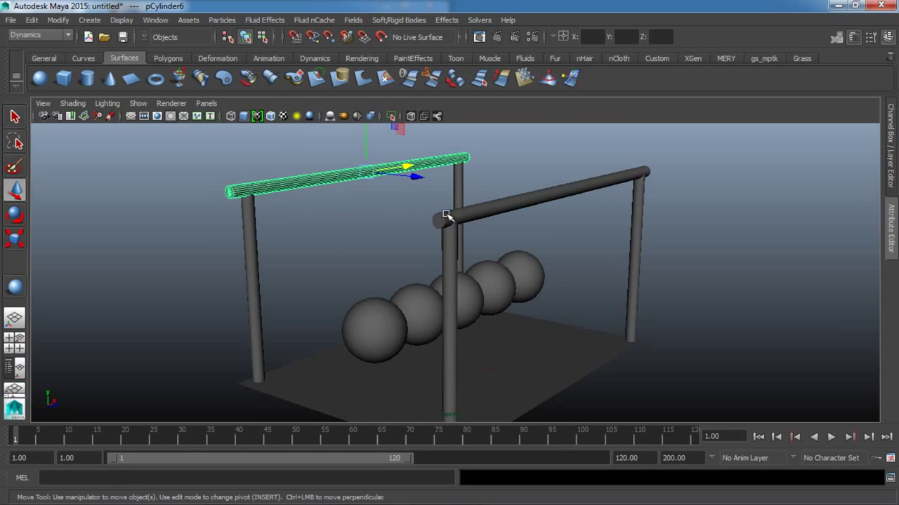
left_click(484, 202)
left_click_drag(605, 254, 531, 274, "alt")
left_click(676, 253)
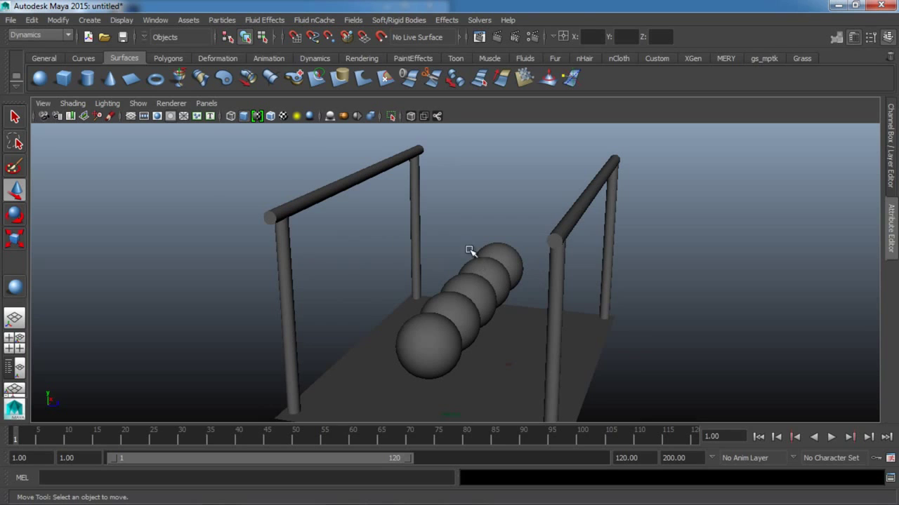
left_click_drag(445, 297, 460, 334, "alt")
- Create a nail constraint on the nearest end sphere and move it onto one crossbar, at about Translate Z -10.76
left_click(426, 329)
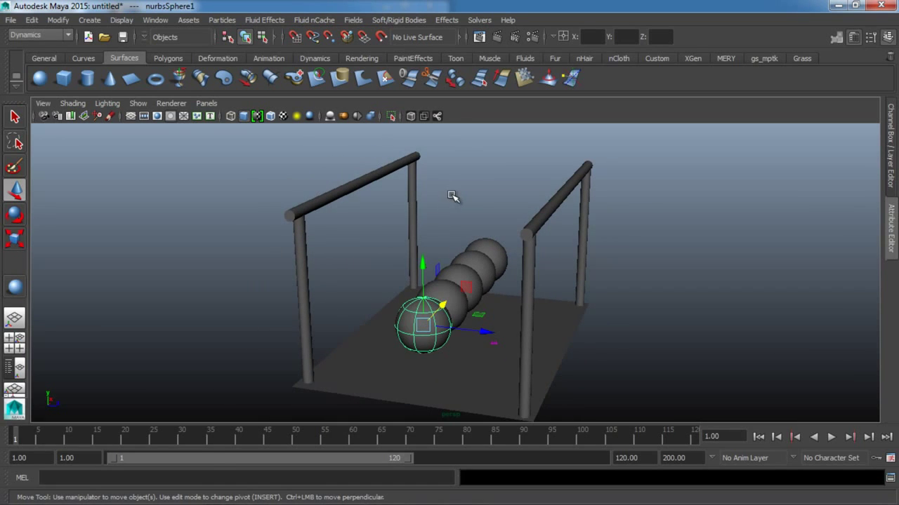
key("q")
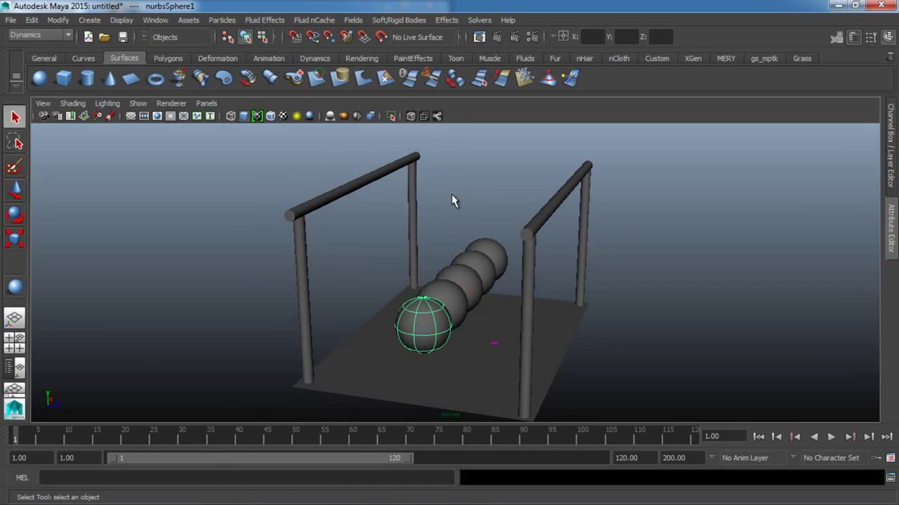
left_click(397, 20)
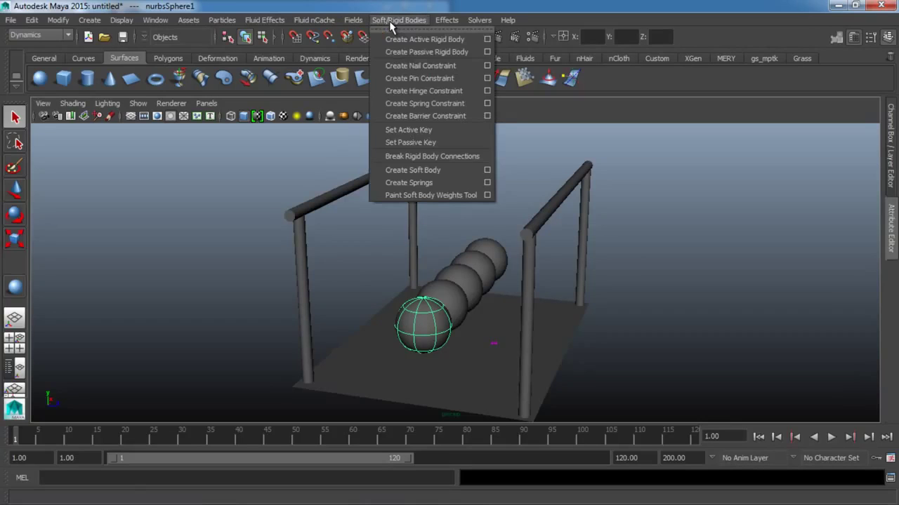
left_click(417, 67)
key("w")
left_click_drag(424, 265, 415, 135)
left_click_drag(487, 211, 354, 194)
left_click_drag(344, 160, 344, 167)
left_click_drag(407, 222, 413, 224)
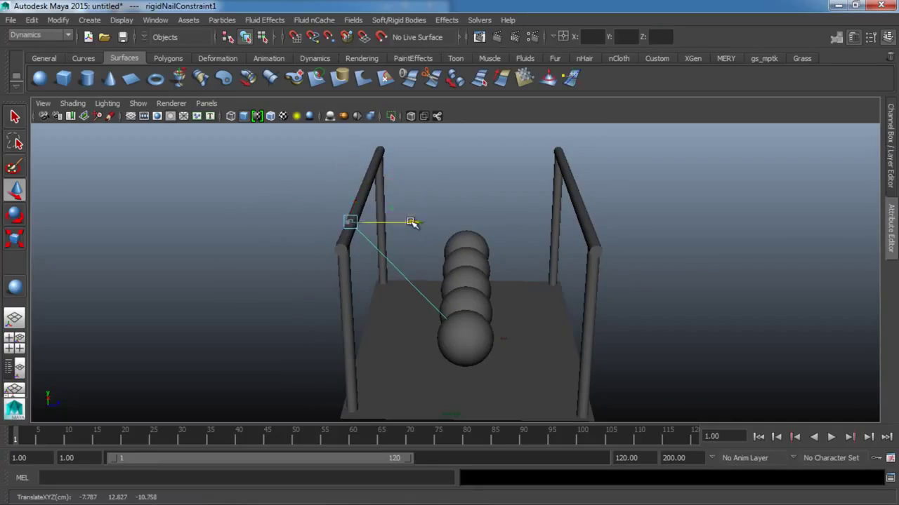
left_click_drag(348, 163, 347, 167)
- Add a second nail constraint to the same end sphere and move it onto the opposite crossbar, at about Y 12.64 and Z 4.92
left_click(460, 350)
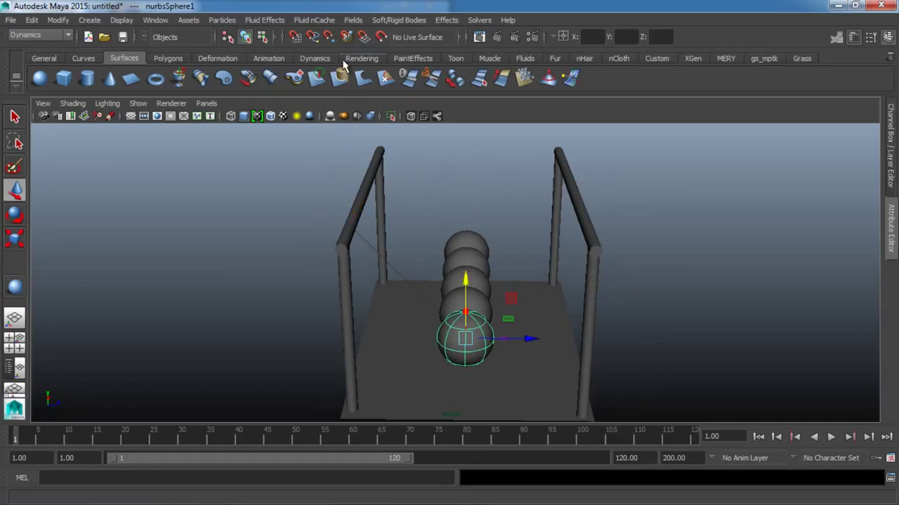
left_click(386, 20)
left_click(427, 68)
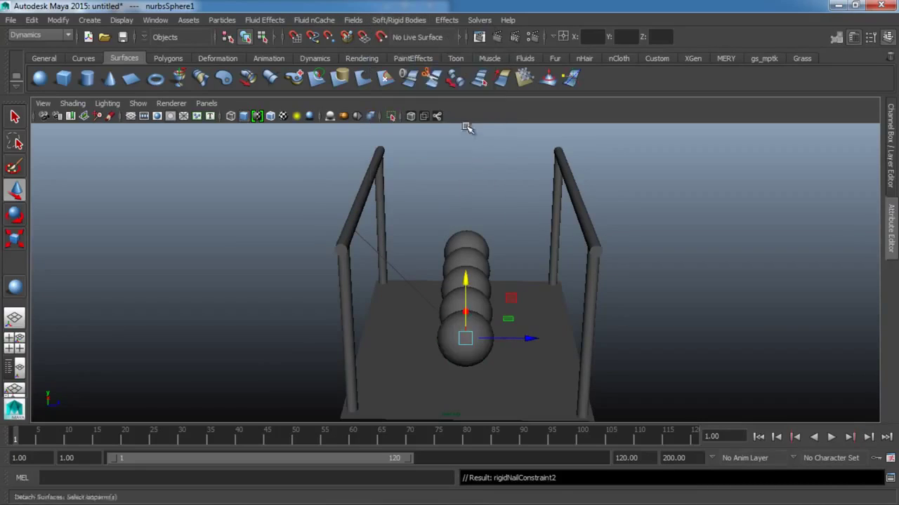
left_click_drag(465, 277, 456, 156)
left_click_drag(531, 227, 648, 243)
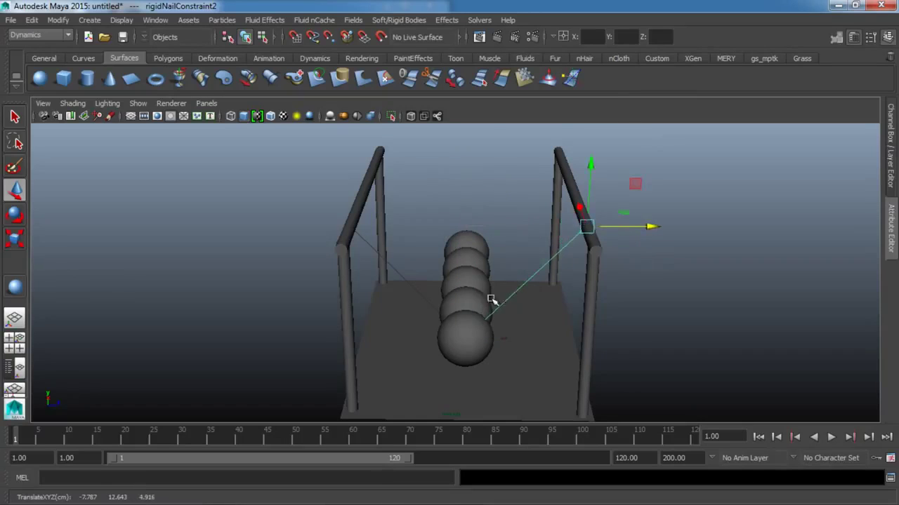
- Create a nail constraint on the second sphere and move it onto one crossbar, at about Y 12.21 and Z -10.73
left_click(465, 300)
left_click(398, 20)
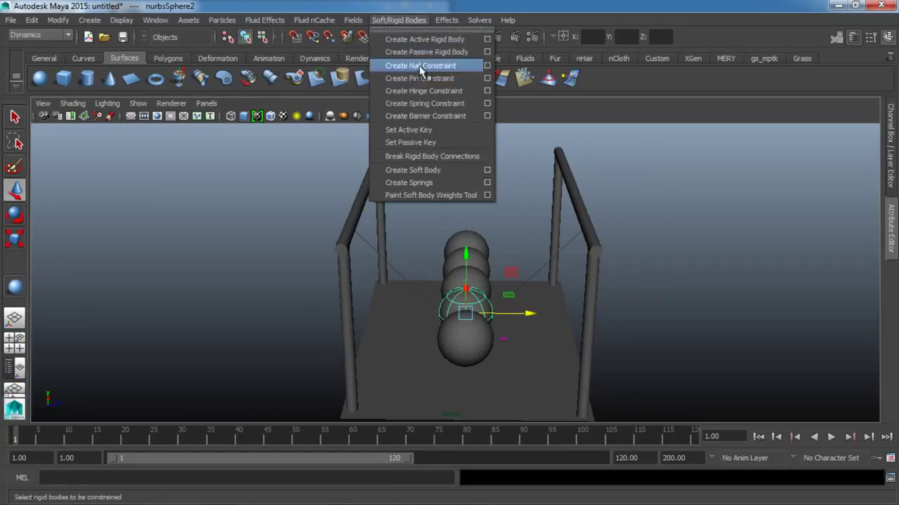
left_click(420, 66)
left_click_drag(467, 253, 425, 210)
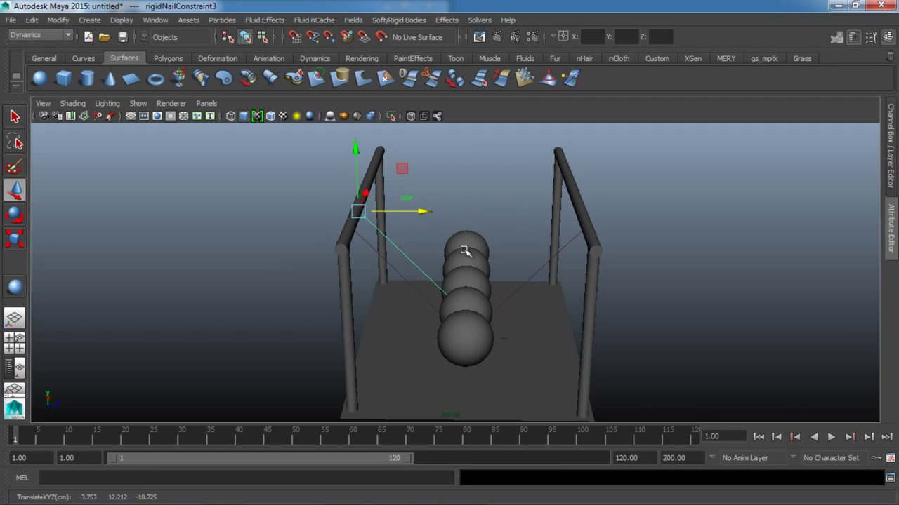
- Add a second nail constraint to the second sphere for the opposite crossbar
left_click(476, 302)
left_click(398, 20)
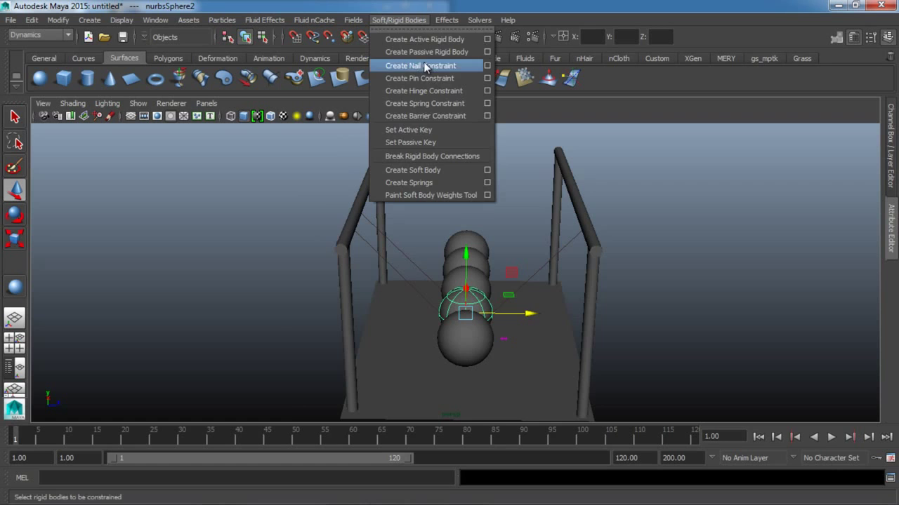
left_click(421, 63)
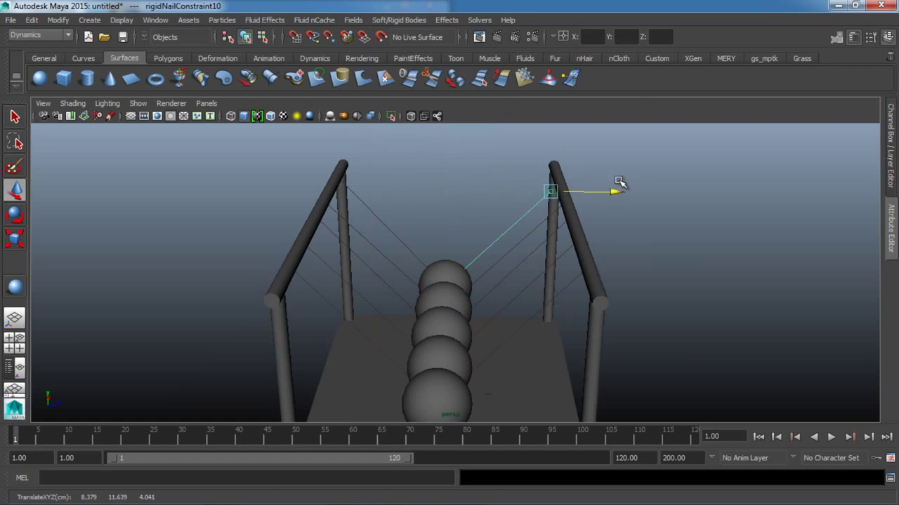
- Move the farthest sphere's second nail constraint up and out onto the opposite crossbar, and deselect it
left_click_drag(619, 182, 622, 188)
left_click_drag(560, 136, 561, 124)
left_click(662, 263)
- Play the simulation from the side to check how the five spheres hang from their nail constraints, and stop it
left_click_drag(662, 263, 618, 309, "alt")
left_click(830, 438)
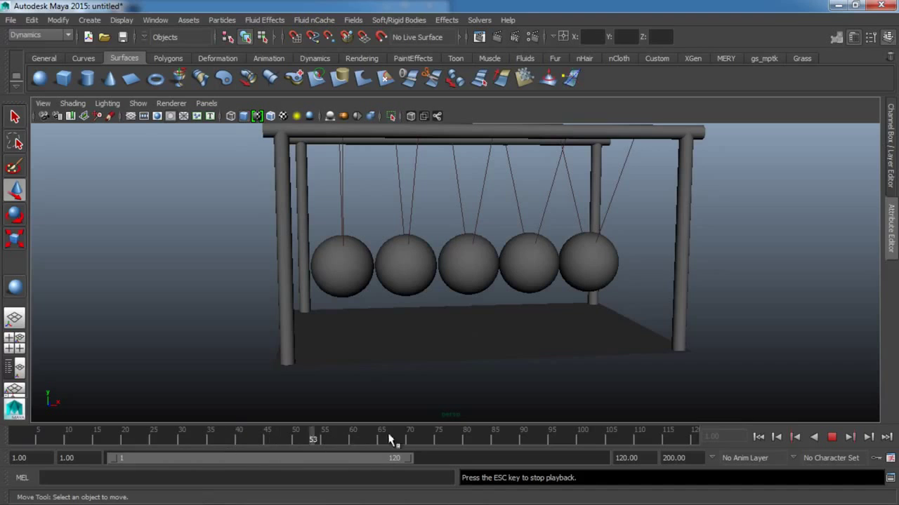
left_click(832, 436)
- Adjust the farthest sphere's nail constraint on the first crossbar to about Y 12.58 and Z -10.83, and deselect it
left_click_drag(744, 403, 506, 296, "alt")
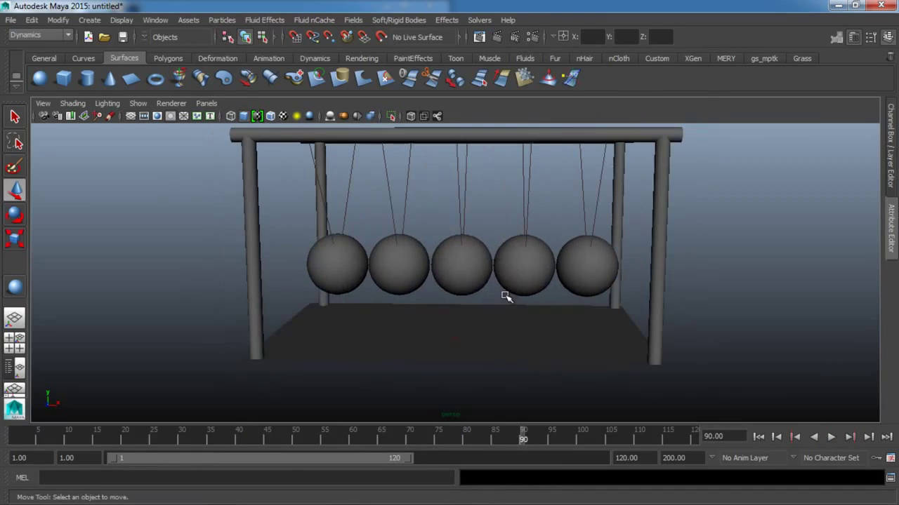
scroll(471, 326, "down", 2)
left_click_drag(470, 326, 434, 367, "alt")
left_click_drag(431, 176, 263, 288, "alt")
right_click_drag(263, 287, 453, 304, "alt")
left_click(453, 301)
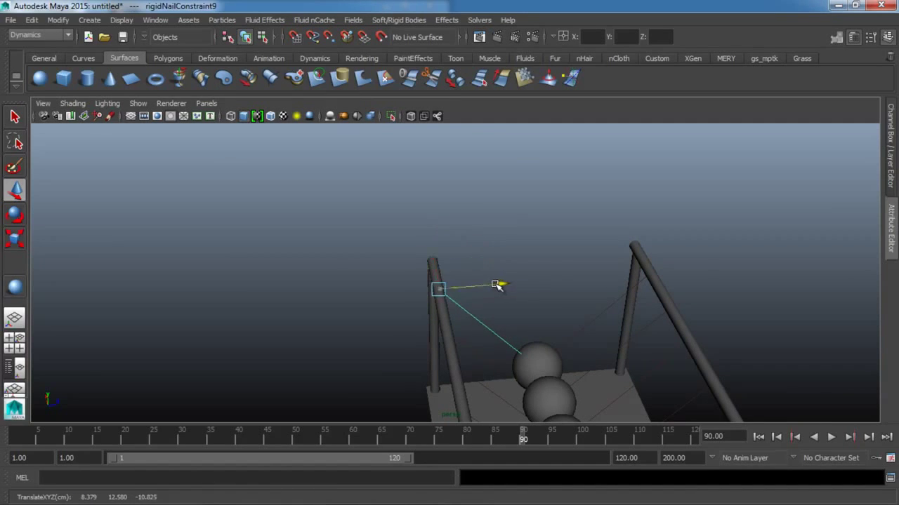
left_click(558, 355)
- Check the constraints from several angles and select nurbsSphere1, the end sphere on the negative X side
left_click_drag(558, 354, 627, 311, "alt")
right_click_drag(627, 311, 634, 373, "alt")
left_click_drag(634, 373, 346, 354, "alt")
middle_click_drag(345, 355, 601, 345, "alt")
right_click_drag(602, 345, 573, 344, "alt")
middle_click_drag(573, 344, 487, 371, "alt")
left_click_drag(487, 371, 506, 367, "alt")
left_click(491, 325)
left_click_drag(751, 310, 689, 302, "alt")
- Show the Initial Settings of the selected end sphere's rigidBody1 node in the Attribute Editor
left_click(891, 211)
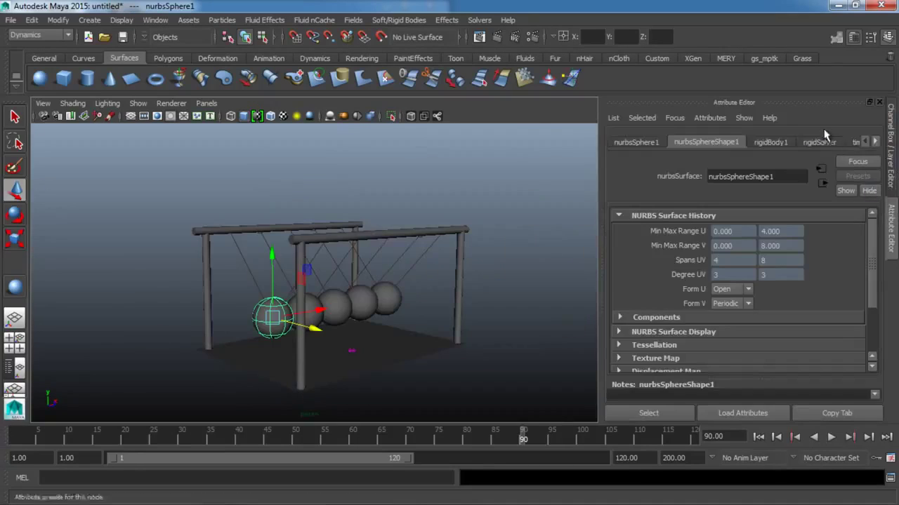
left_click(877, 141)
left_click(877, 142)
left_click(864, 143)
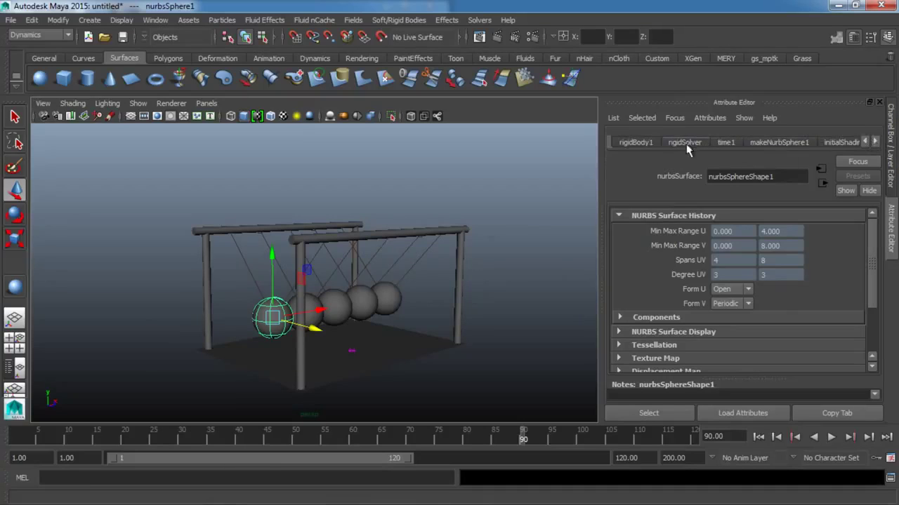
left_click(635, 142)
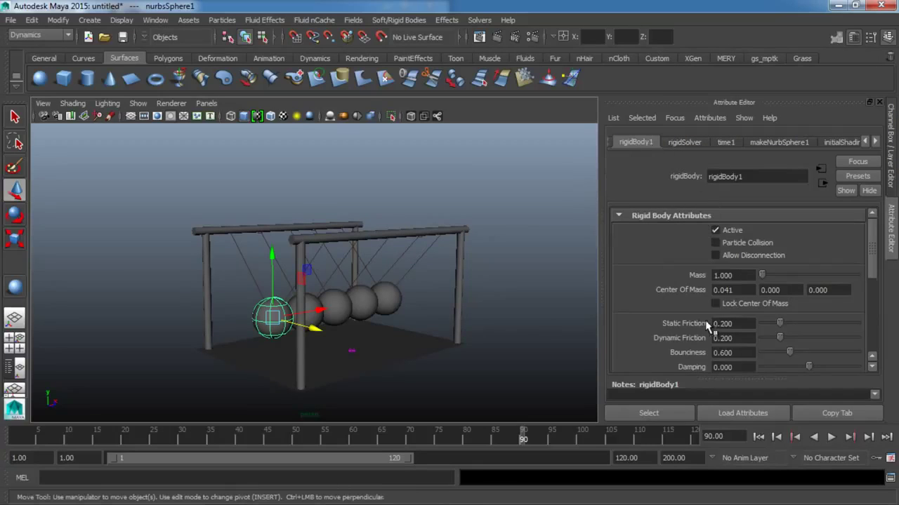
scroll(697, 321, "down", 6)
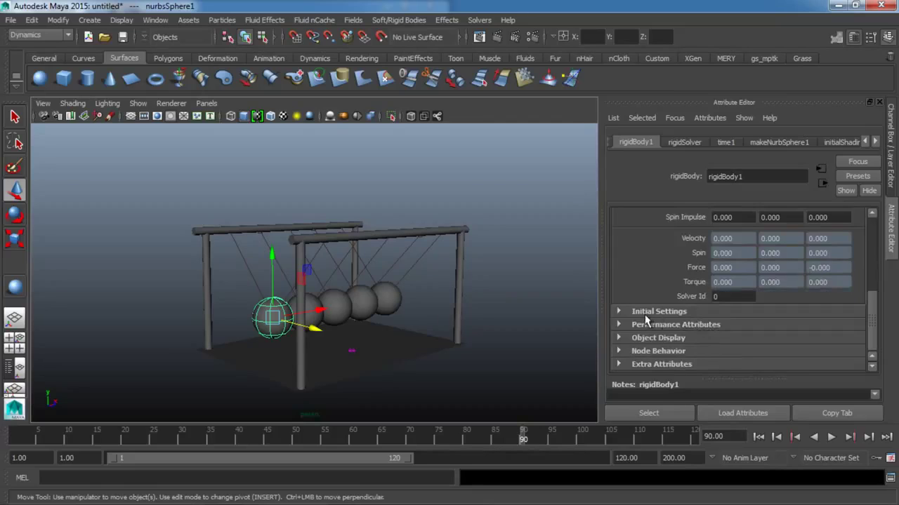
left_click(647, 313)
scroll(661, 317, "down", 2)
- Set the end sphere's Initial Velocity X to 20 and play the simulation to test the swing
left_click_drag(464, 323, 420, 301, "alt")
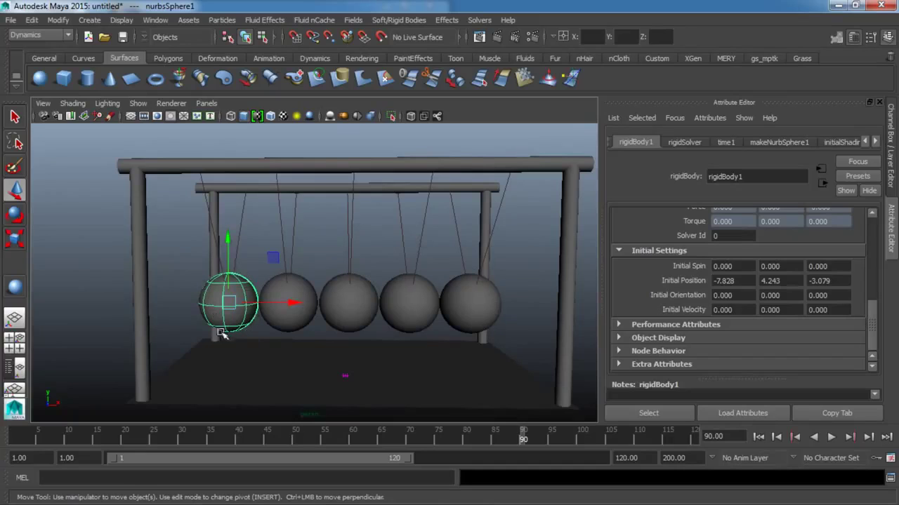
key("q")
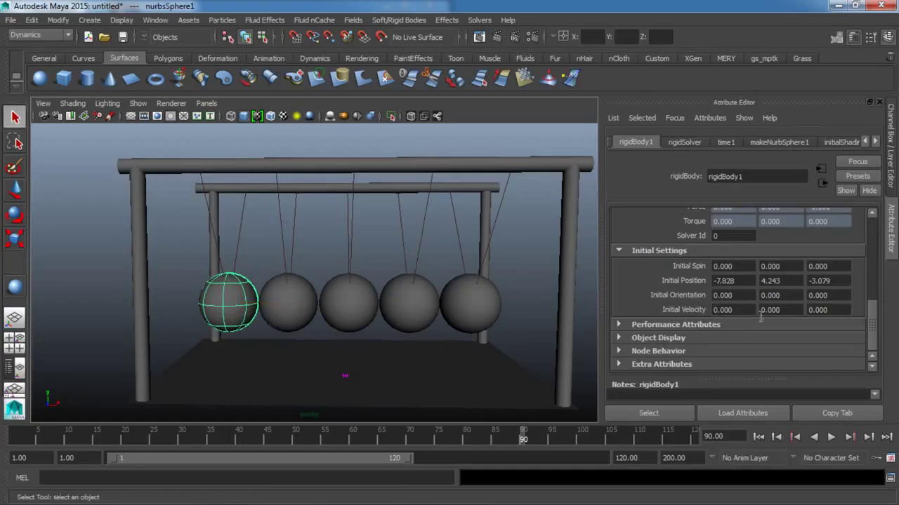
left_click_drag(338, 368, 199, 379, "alt")
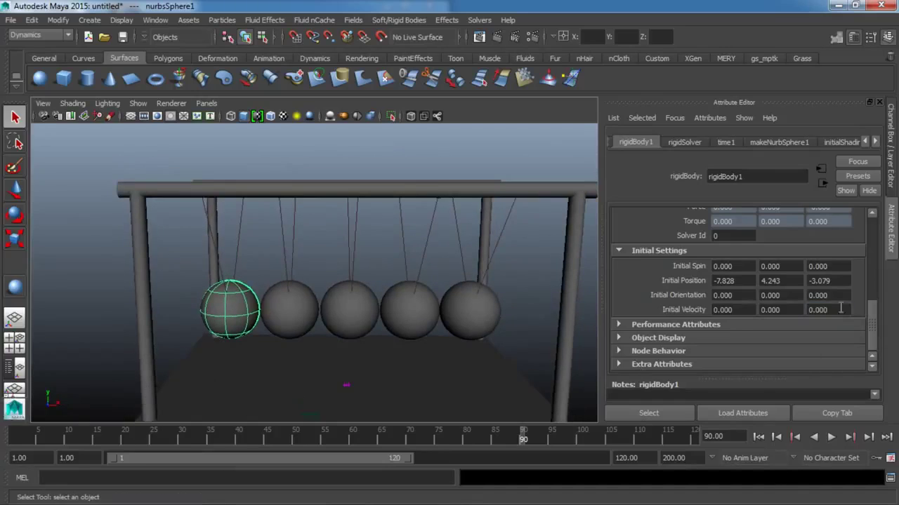
left_click(743, 309)
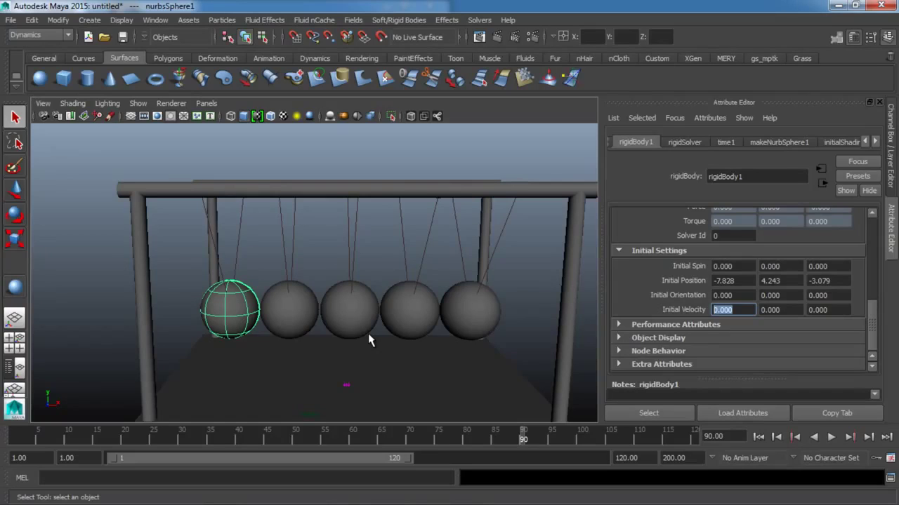
type("20")
key("Return")
left_click(831, 437)
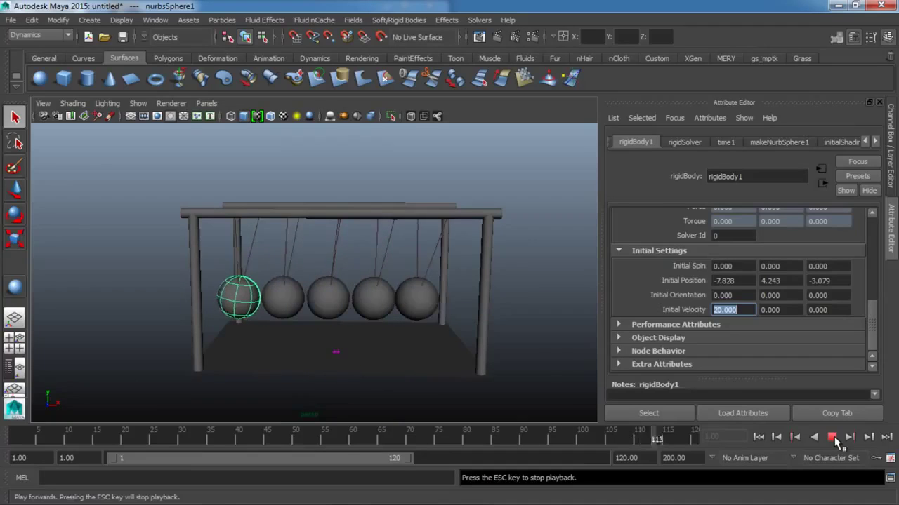
left_click(831, 436)
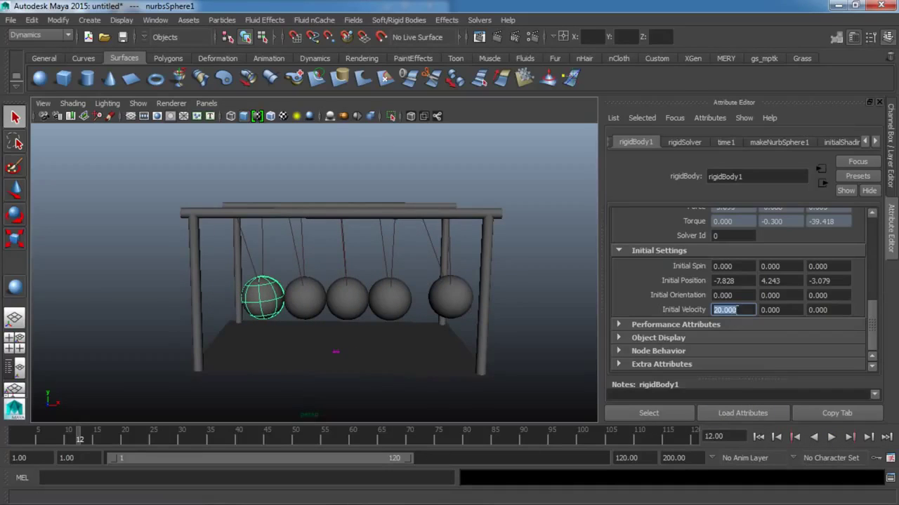
- Set the end sphere's Initial Velocity X to 50 and play the simulation from frame 1
left_click(758, 436)
left_click(830, 437)
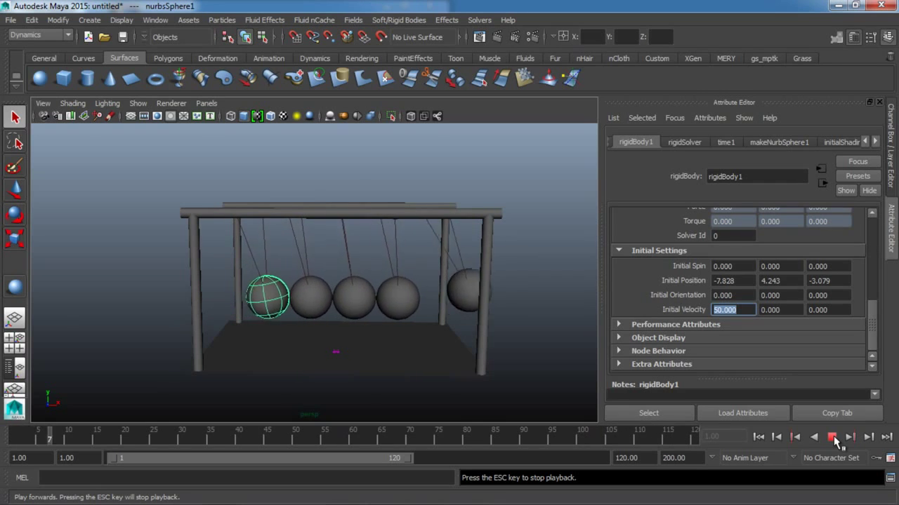
left_click(832, 437)
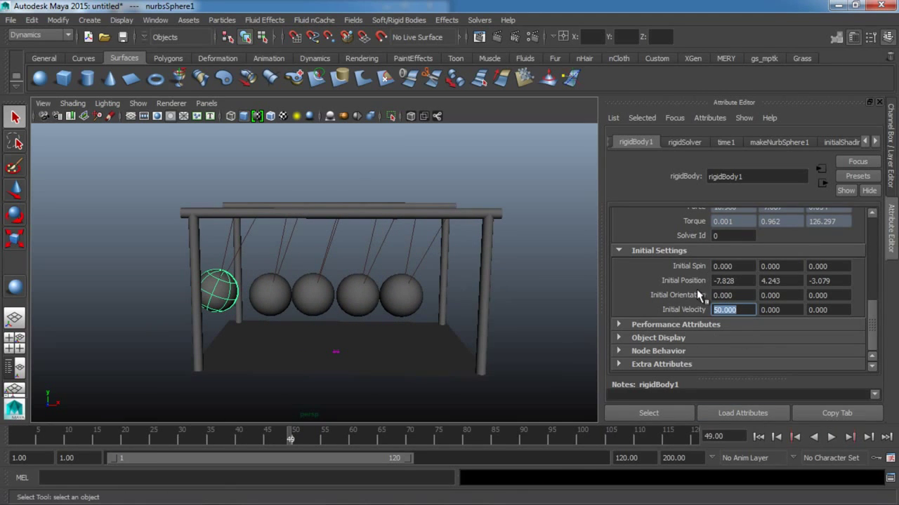
- Replay the simulation from frame 1 in a closer view to watch the spheres swing, and stop it
scroll(446, 286, "up", 5)
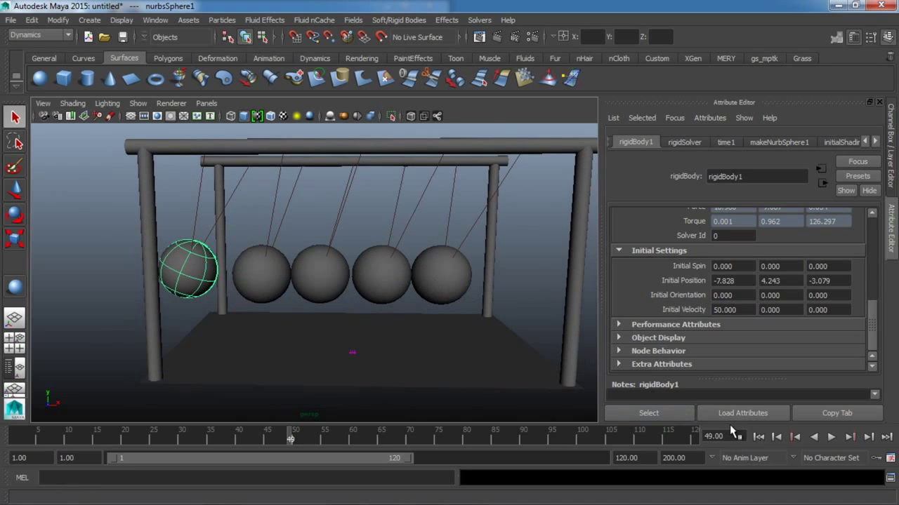
left_click(759, 436)
left_click(830, 437)
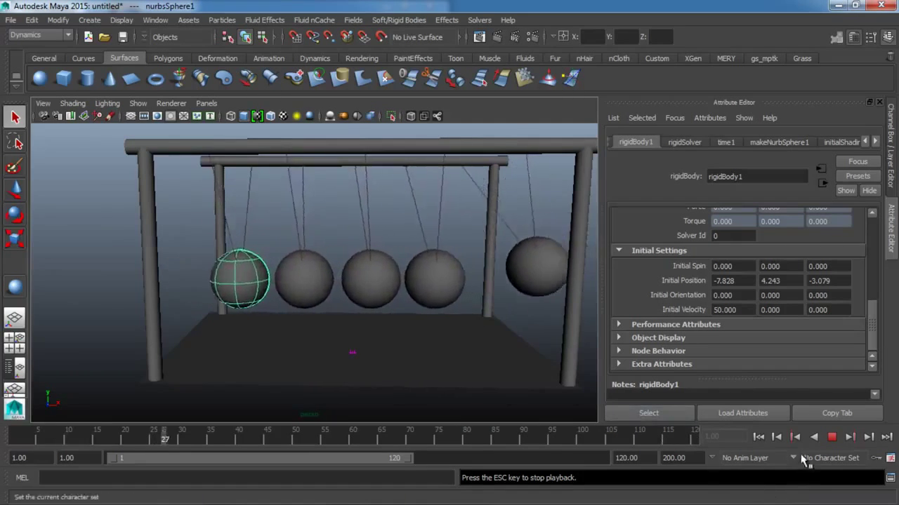
left_click(837, 437)
- Set both the animation end and playback end frames to 1000, and rewind to frame 1
key("Return")
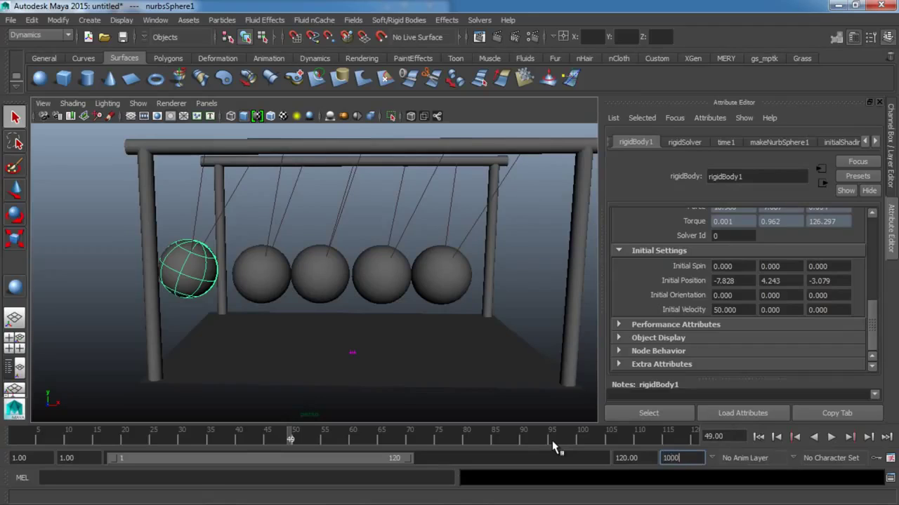
type("1000")
key("Return")
key("shift+Tab")
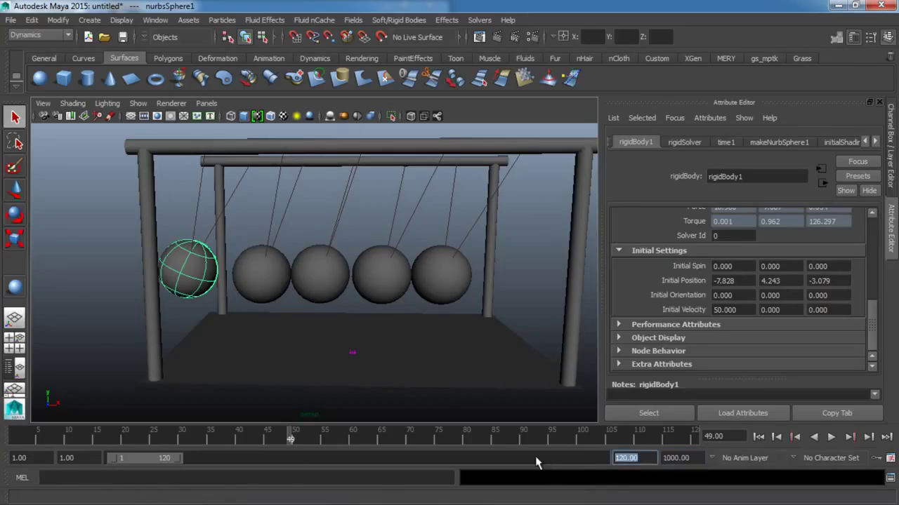
key("Return")
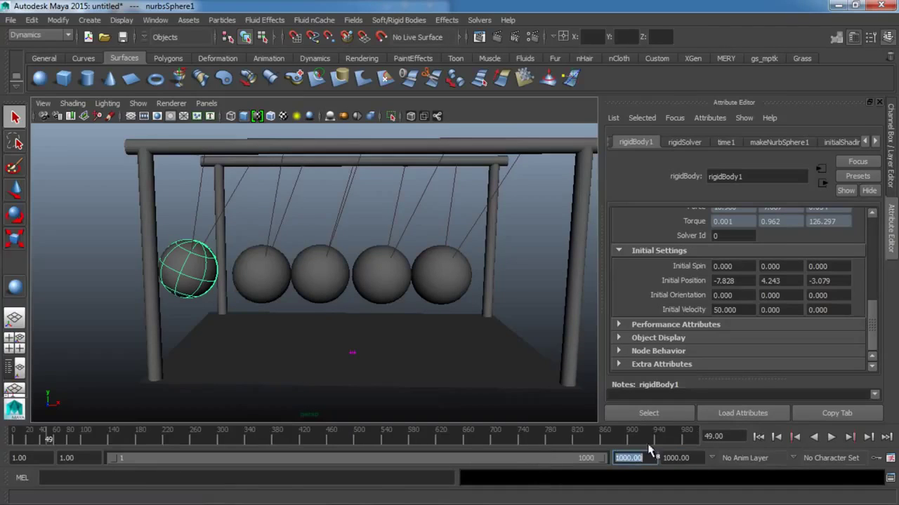
left_click(758, 437)
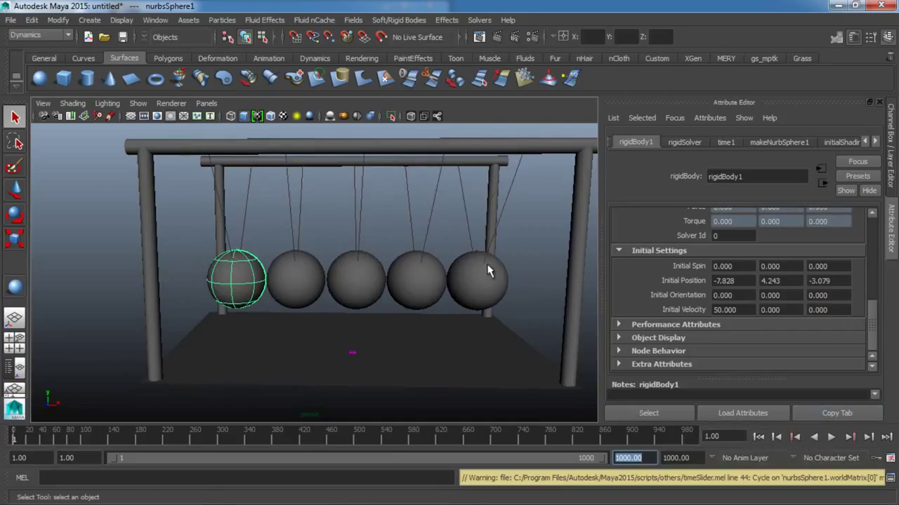
- Select all five spheres and set their rigid-body Bounciness to 1 in the Channel Box
scroll(564, 307, "down", 3)
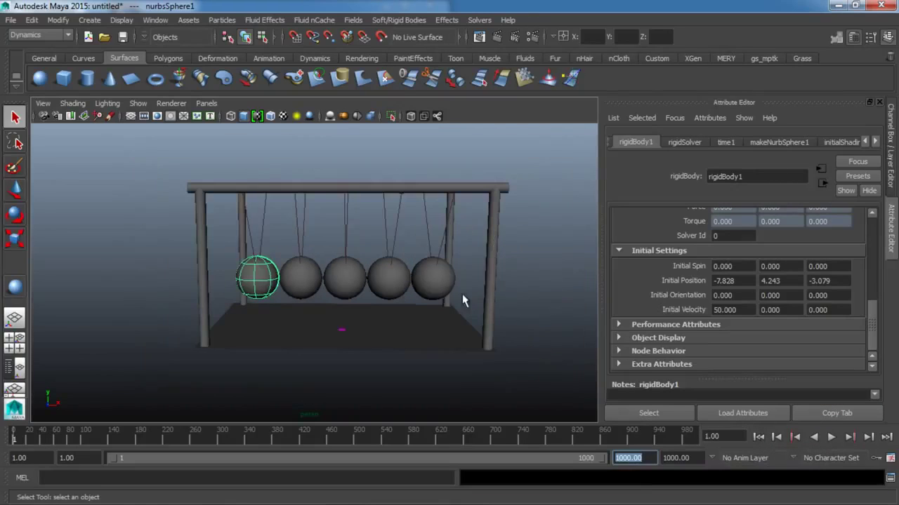
left_click(314, 287, "shift")
left_click(360, 292, "shift")
left_click(397, 295, "shift")
left_click(431, 293, "shift")
left_click(889, 178)
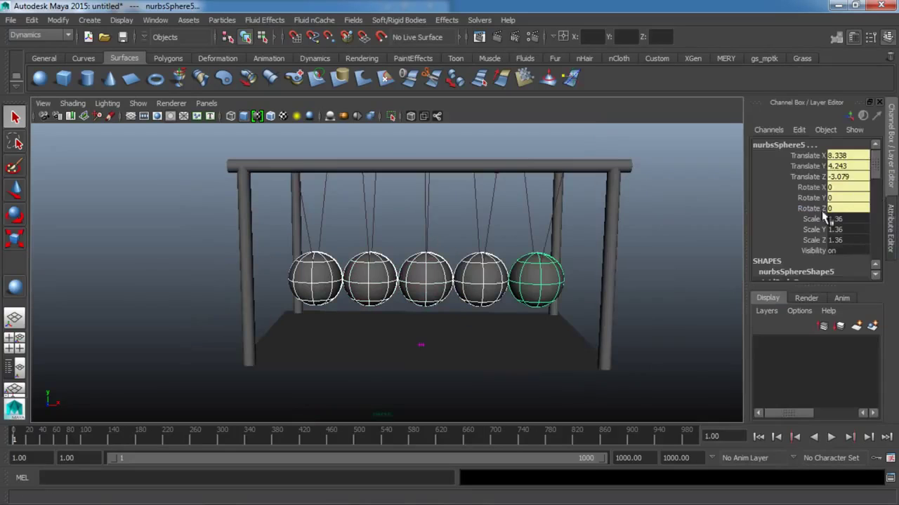
scroll(806, 213, "down", 4)
scroll(805, 213, "down", 6)
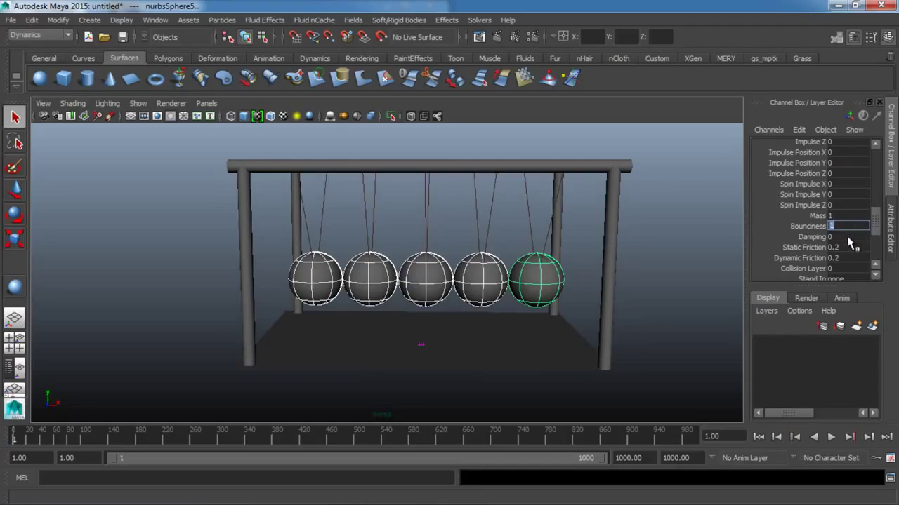
- Set Static Friction to 0 for the five selected spheres
scroll(849, 242, "down", 1)
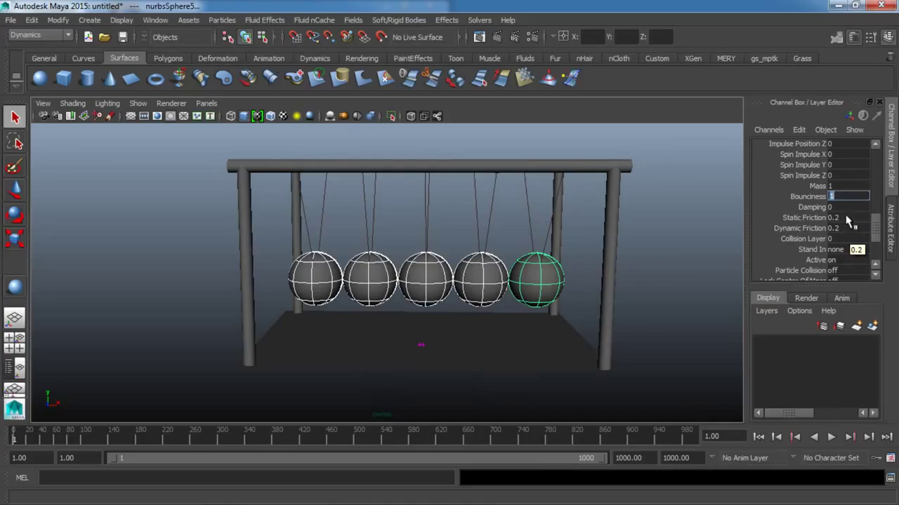
key("Tab")
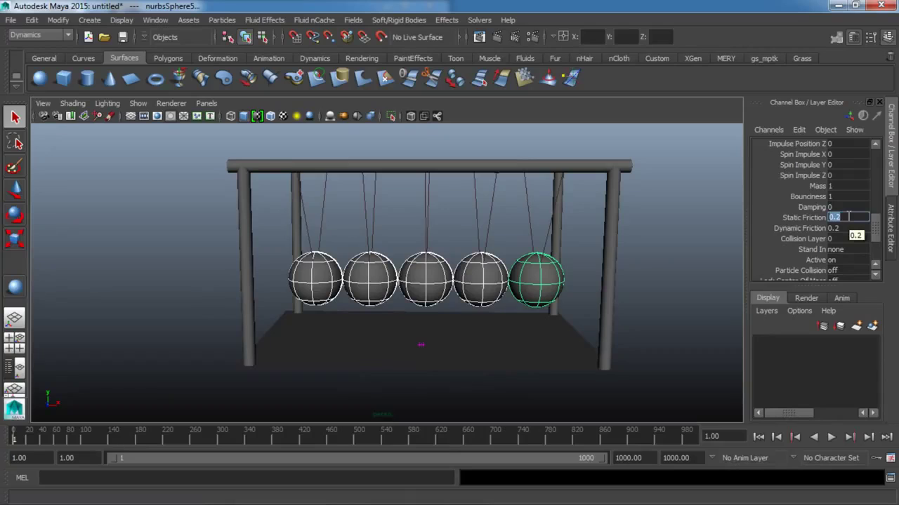
scroll(848, 218, "down", 1)
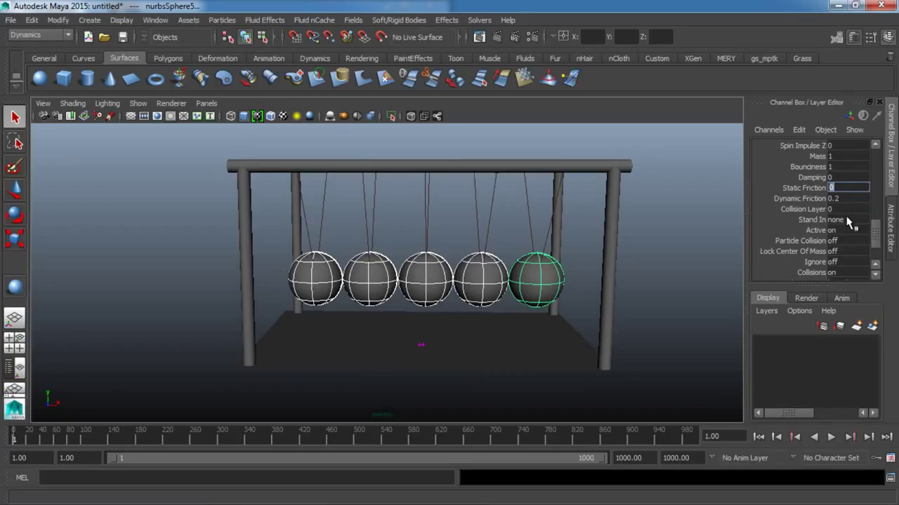
scroll(848, 222, "down", 1)
scroll(848, 221, "up", 2)
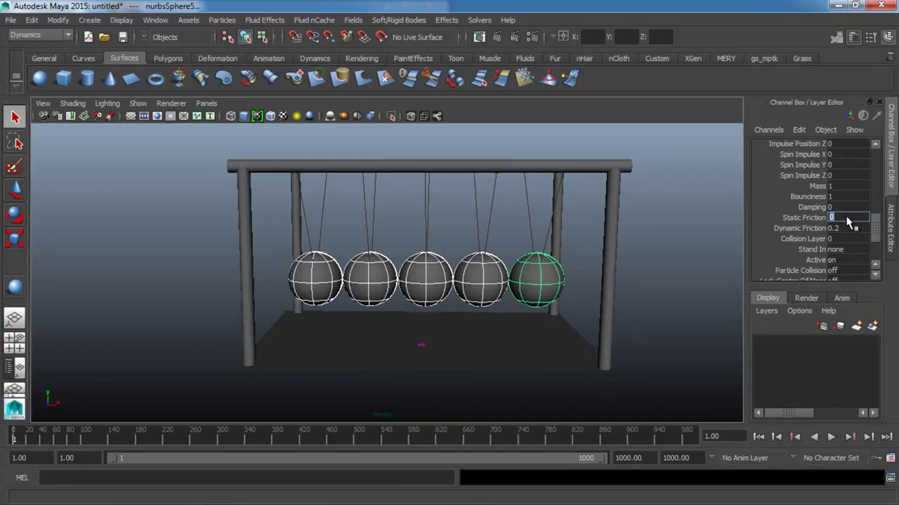
- Deselect the spheres, play the simulation to check the new bounce and friction, and rewind to frame 1
left_click(682, 254)
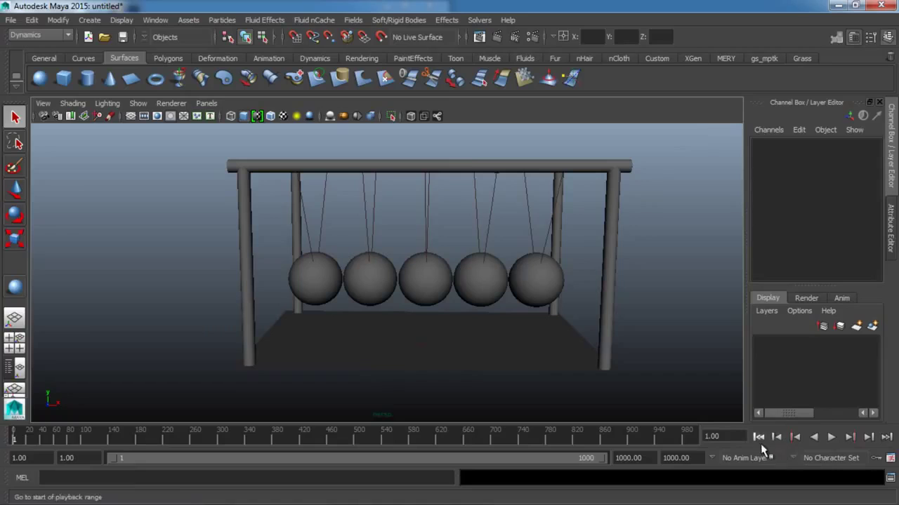
left_click(832, 438)
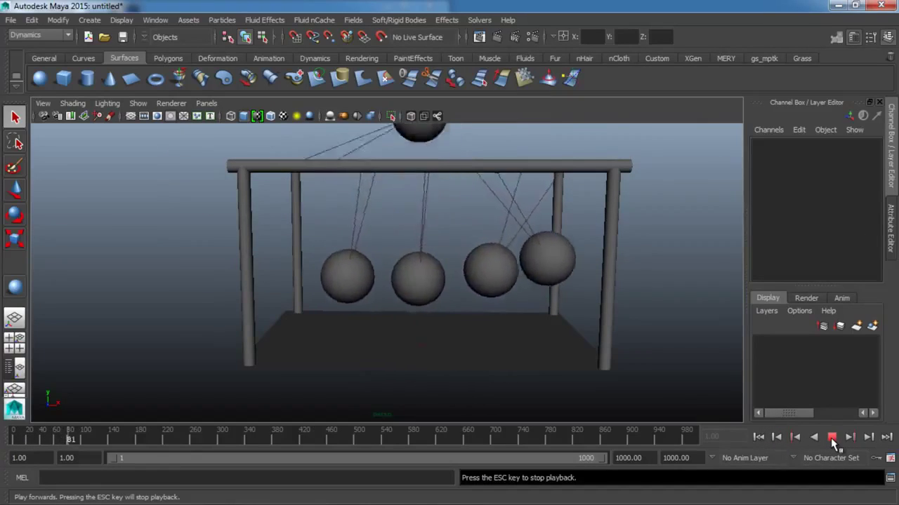
left_click(833, 438)
left_click(758, 437)
- Select the leftmost sphere and open its rigid-body initial X velocity for editing
left_click(315, 297)
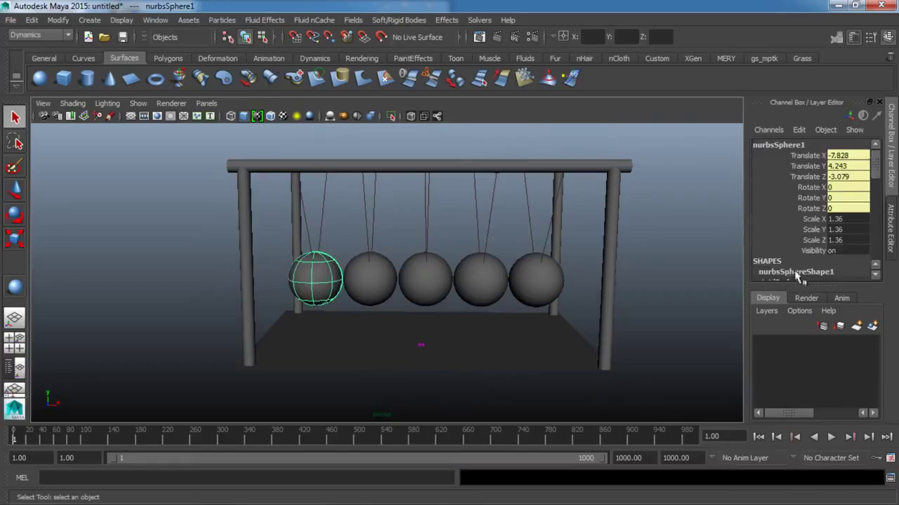
left_click(896, 224)
scroll(804, 294, "down", 1)
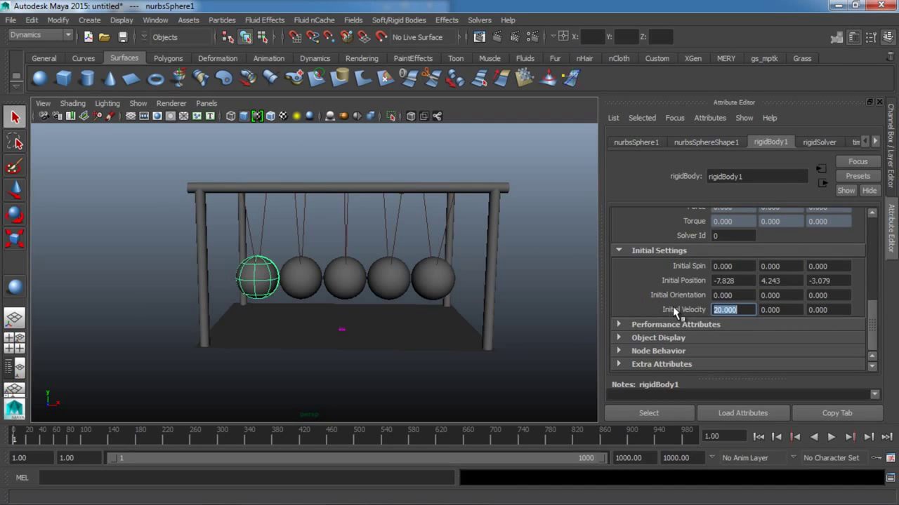
left_click(893, 253)
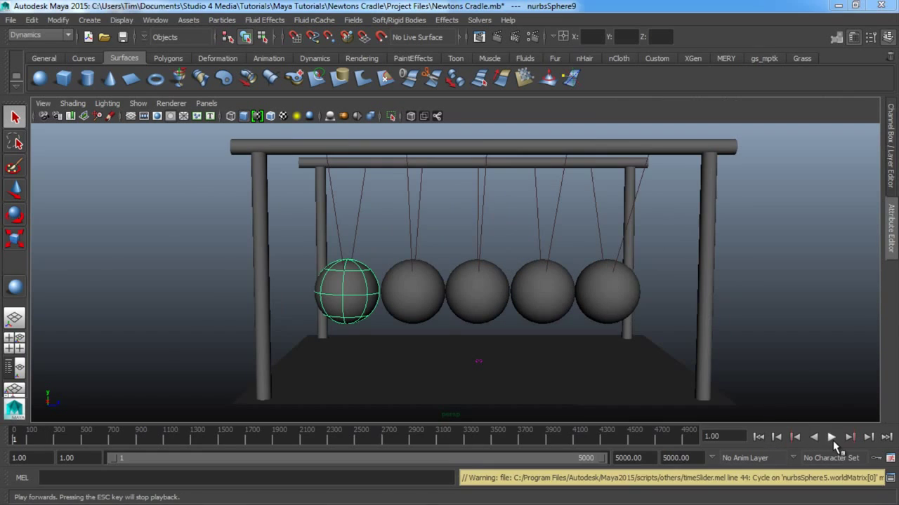
- Play the saved cradle scene's simulation to check the swing on both sides, stop it and rewind to frame 1
left_click(831, 437)
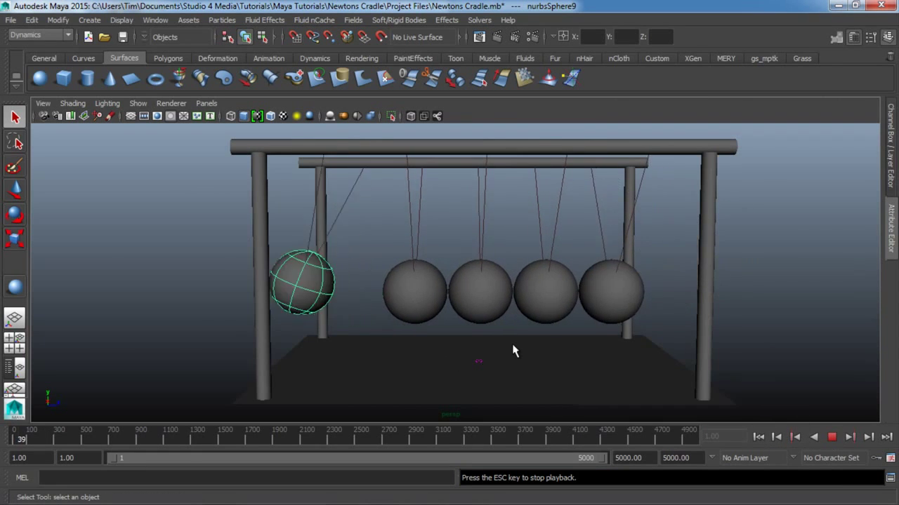
scroll(513, 348, "down", 2)
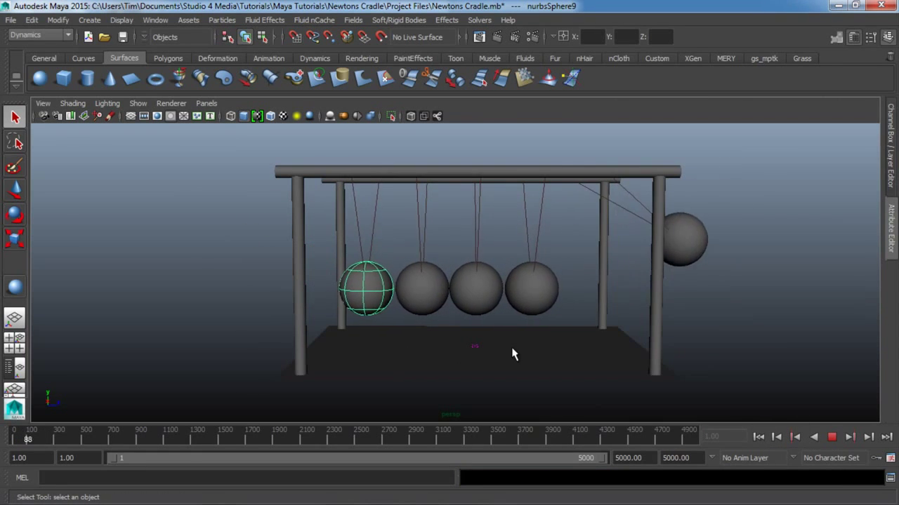
mouse_move(318, 351)
left_mouse_down("alt")
mouse_move(477, 356)
mouse_move(333, 353)
left_mouse_up("alt")
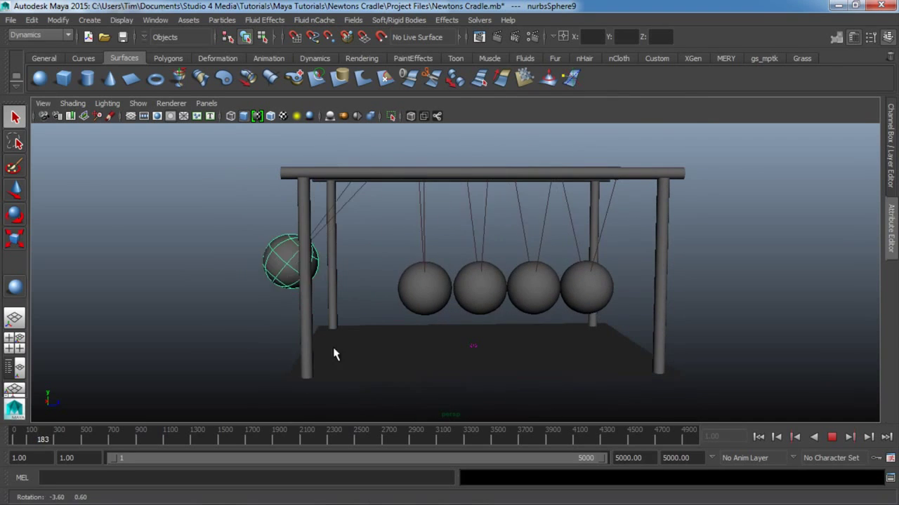
left_click(833, 437)
left_click(759, 437)
- Deselect the leftmost sphere, replay the simulation from a closer front view until the first return swing, and rewind to the start
left_click_drag(727, 376, 153, 295, "alt")
left_click(153, 294)
right_click_drag(347, 335, 441, 338, "alt")
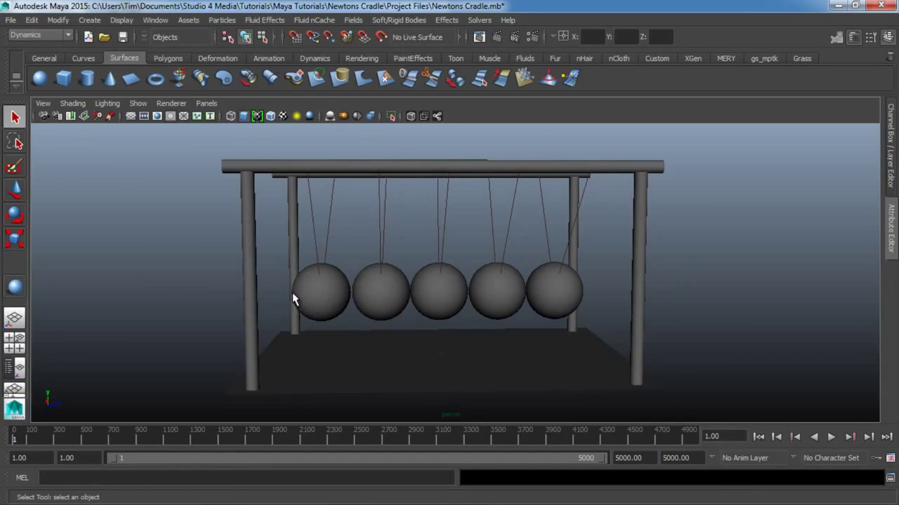
left_click(831, 437)
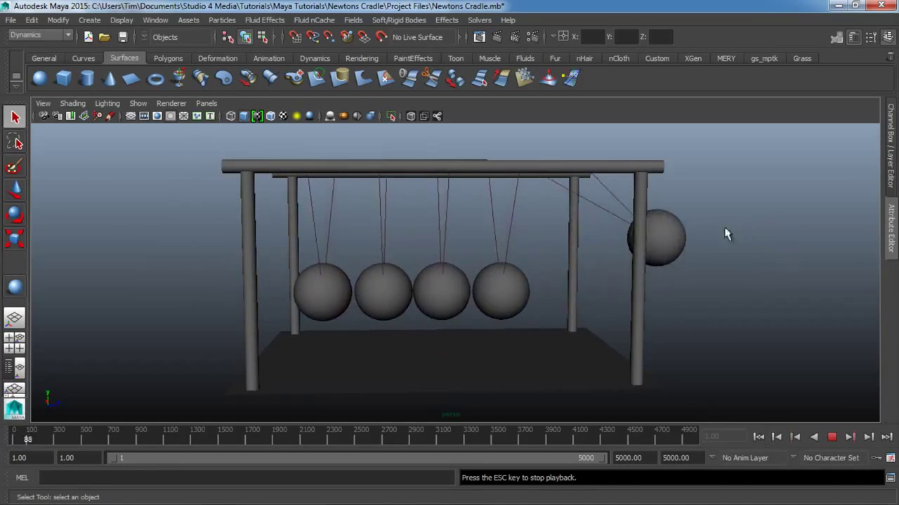
left_click(831, 437)
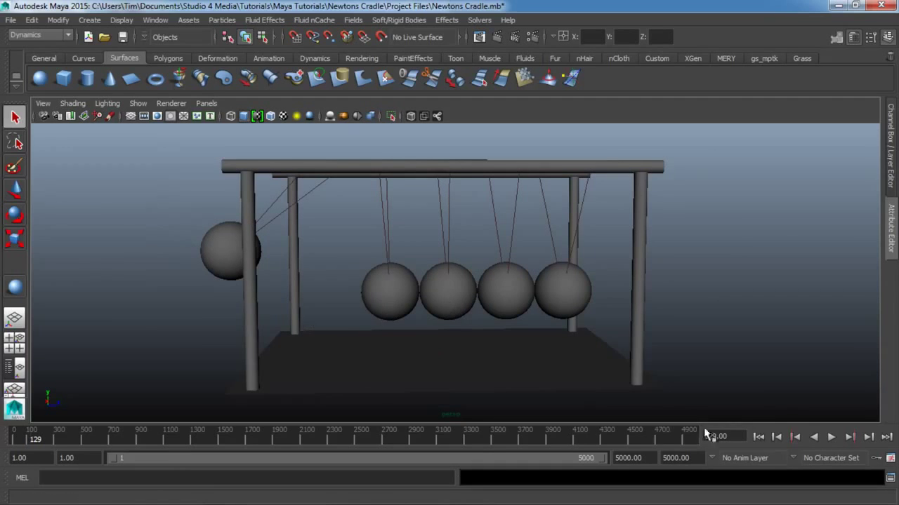
left_click(758, 437)
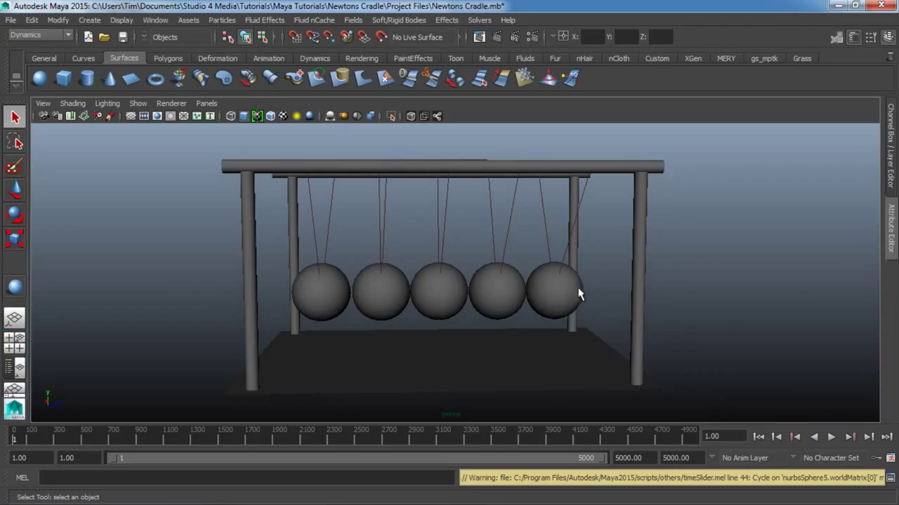
- Play the simulation and stop at frame 19 with the rightmost sphere swung out, then set the initial state for all dynamic objects
left_click(831, 438)
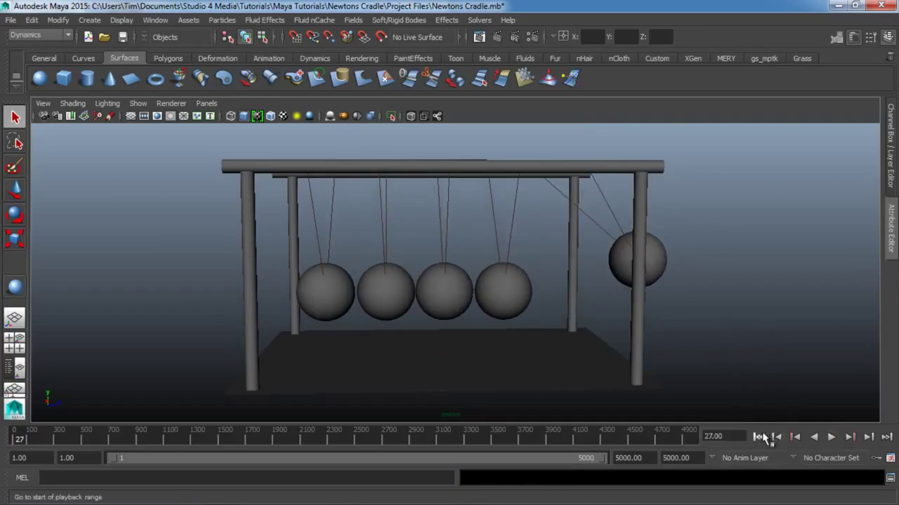
left_click(762, 437)
left_click(831, 438)
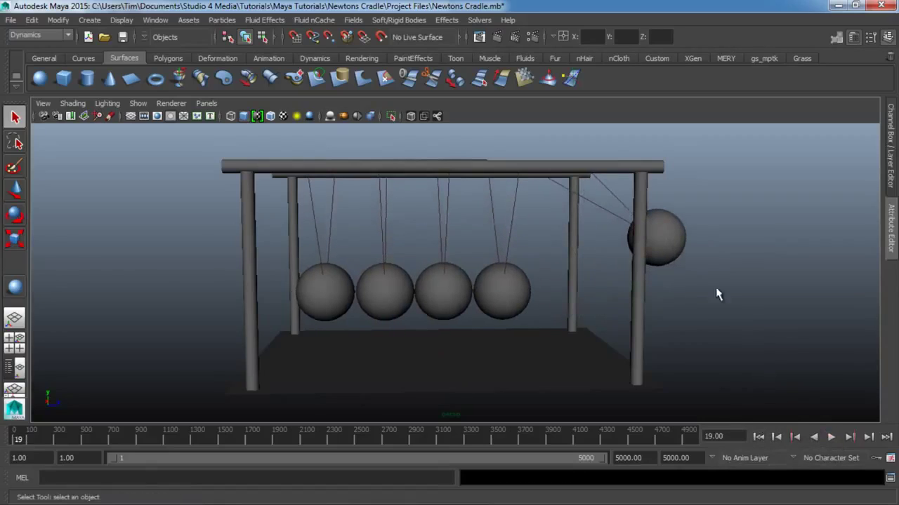
left_click_drag(626, 211, 622, 294, "alt")
left_click(481, 21)
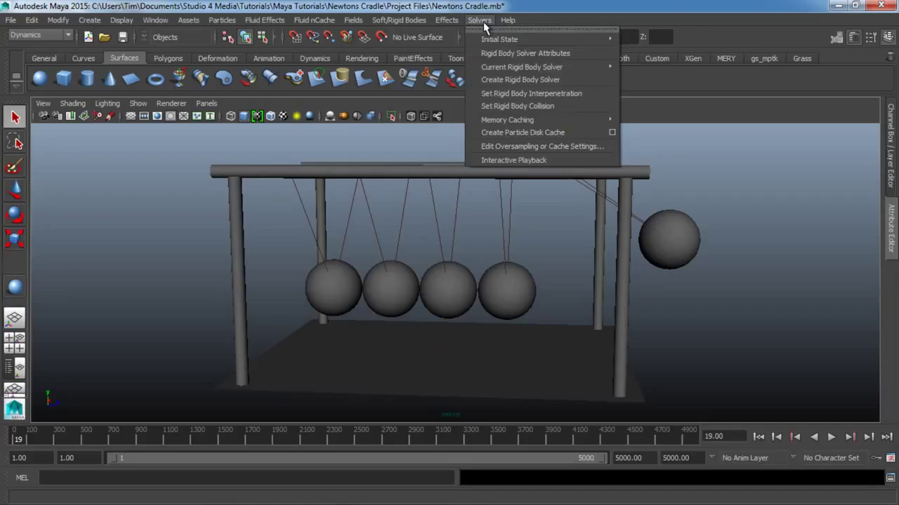
mouse_move(488, 41)
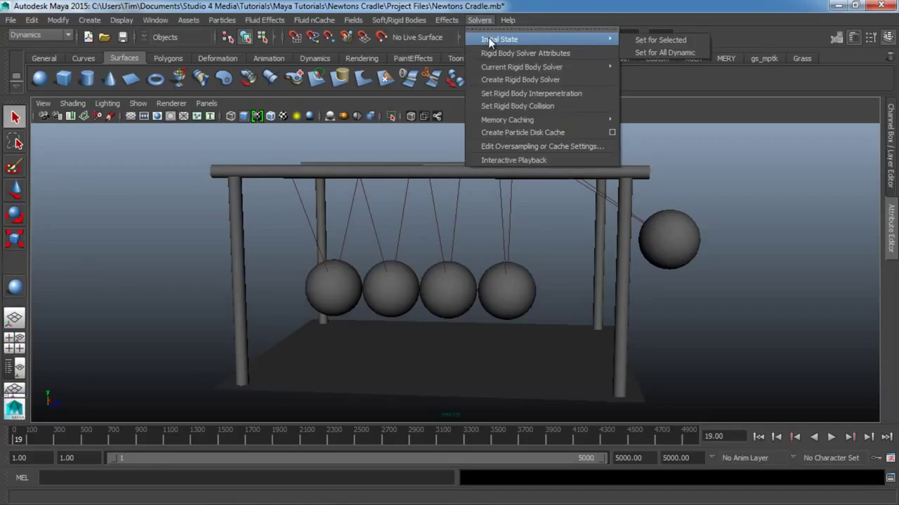
left_click(665, 53)
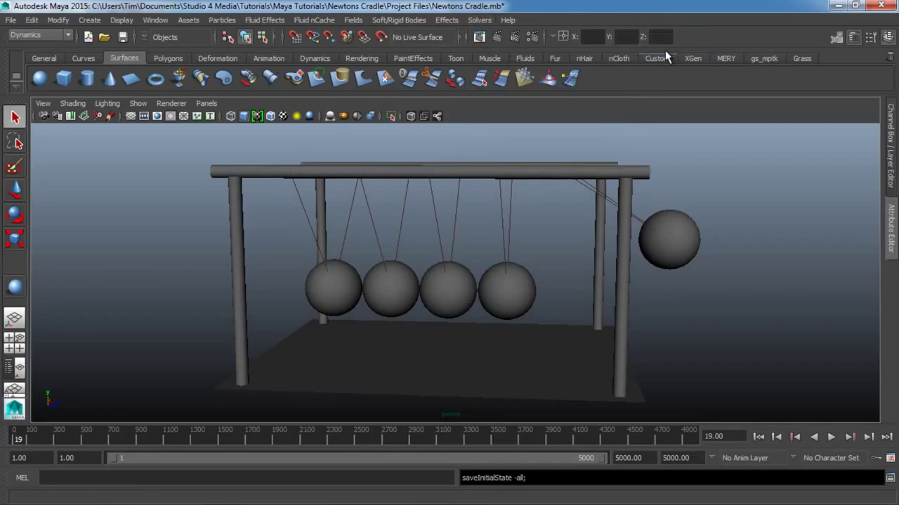
- Clear the initial Z velocity of the leftmost sphere's rigid body and deselect the sphere
left_click(891, 230)
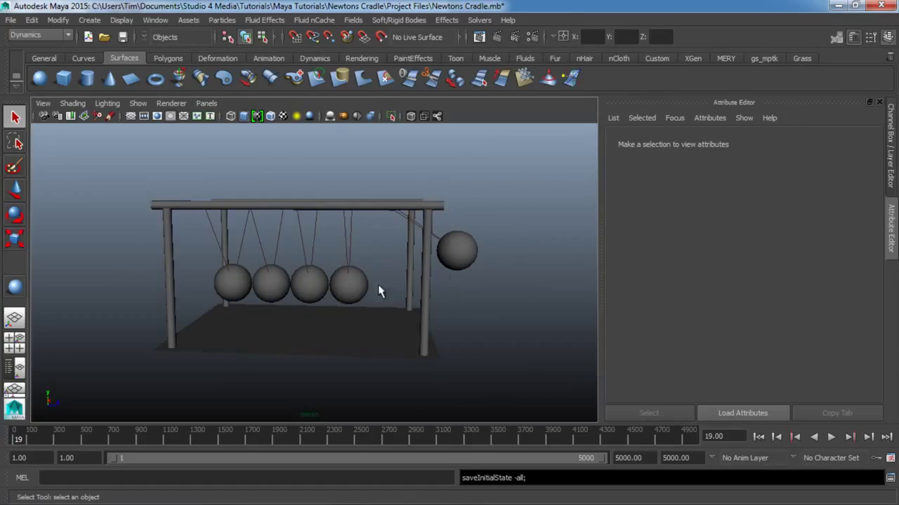
left_click(239, 283)
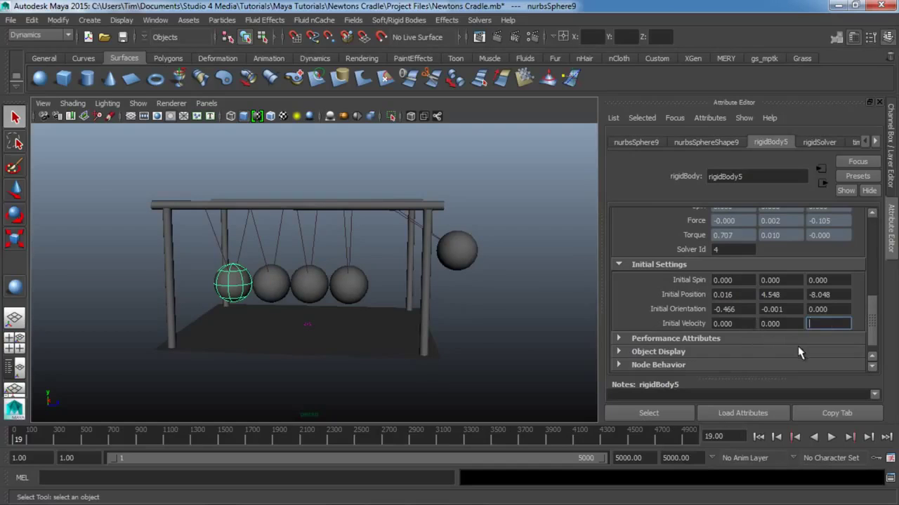
left_click(892, 253)
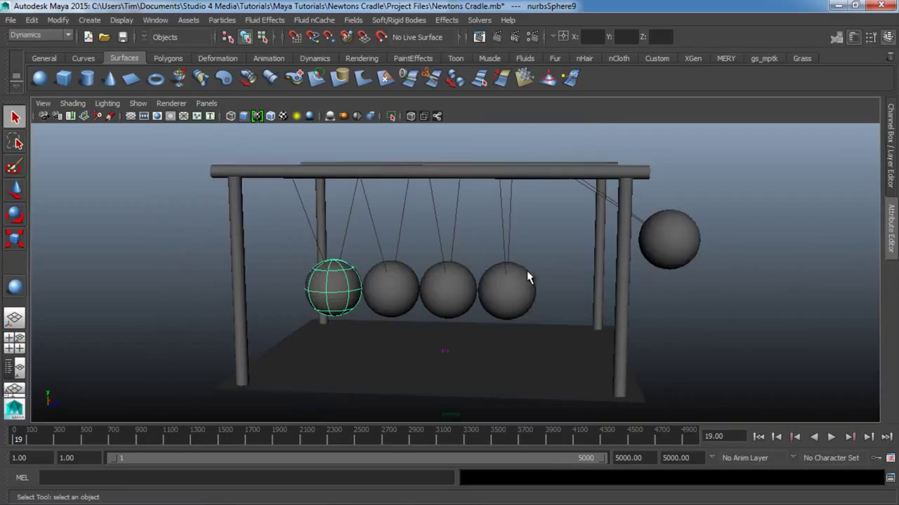
left_click(727, 314)
- Rewind to frame 1 and play the simulation from the new initial state with the rightmost sphere raised
left_click_drag(727, 314, 463, 325, "alt")
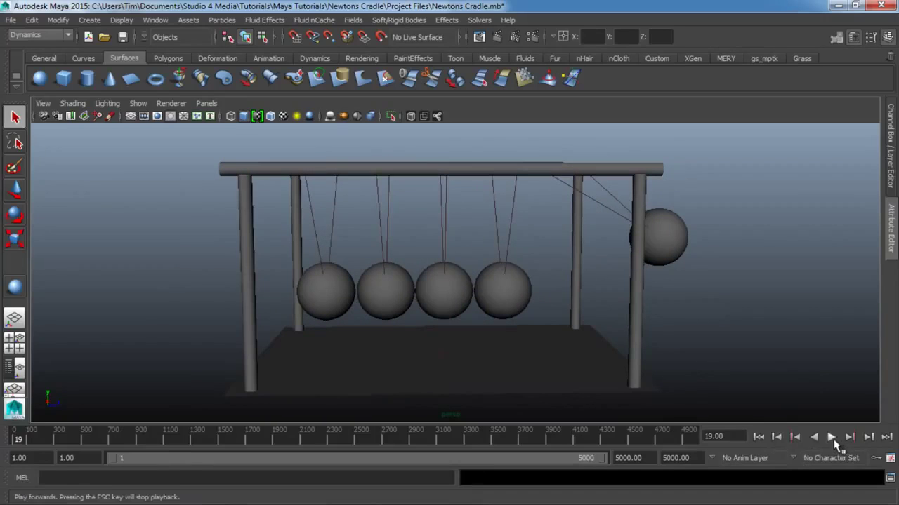
left_click(759, 436)
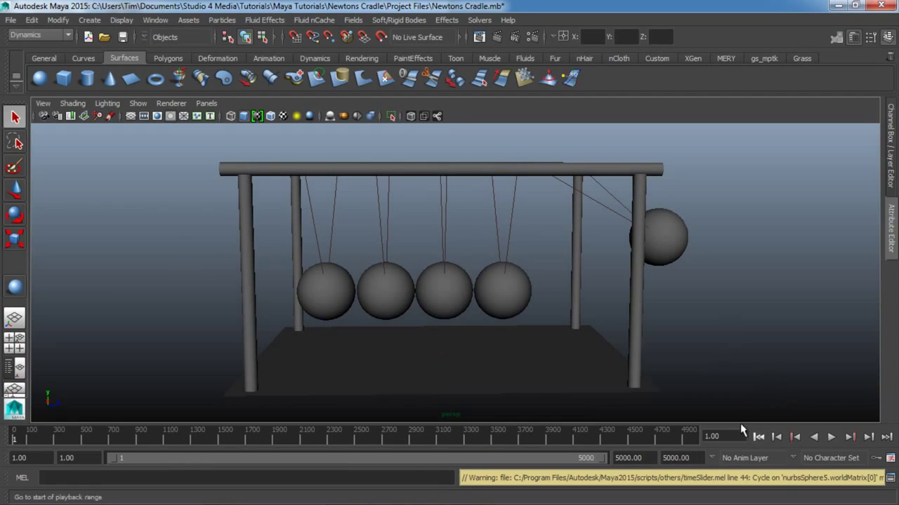
left_click_drag(432, 370, 471, 370, "alt")
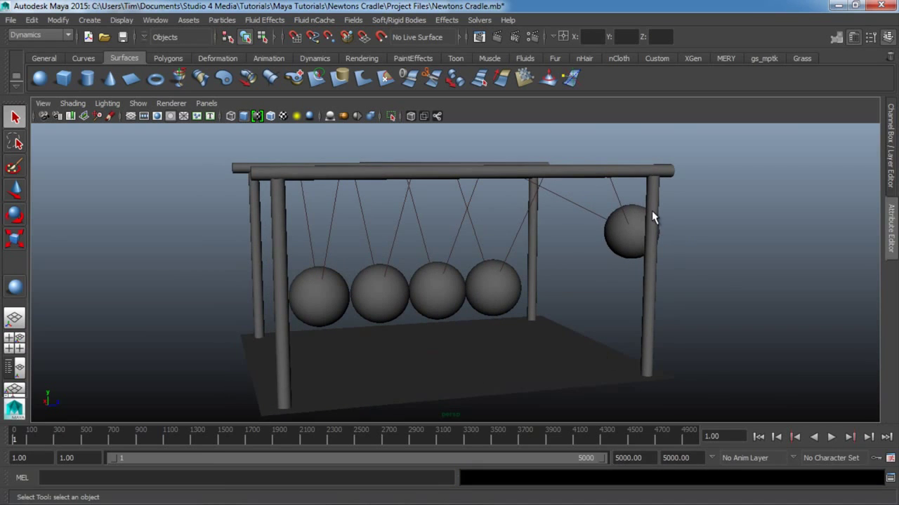
left_click_drag(638, 243, 706, 415, "alt")
left_click(831, 437)
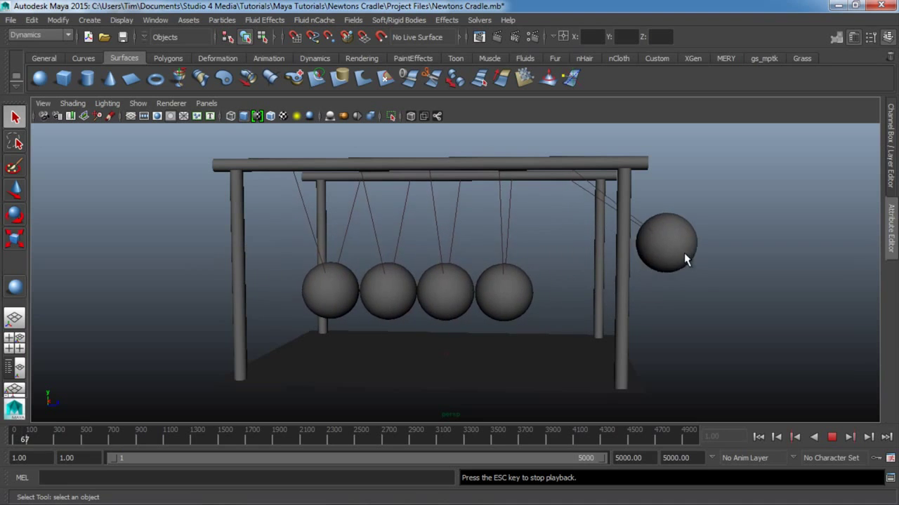
- Examine the running cradle from the front and from oblique angles to check how the spheres keep swinging
left_click_drag(206, 337, 586, 400, "alt")
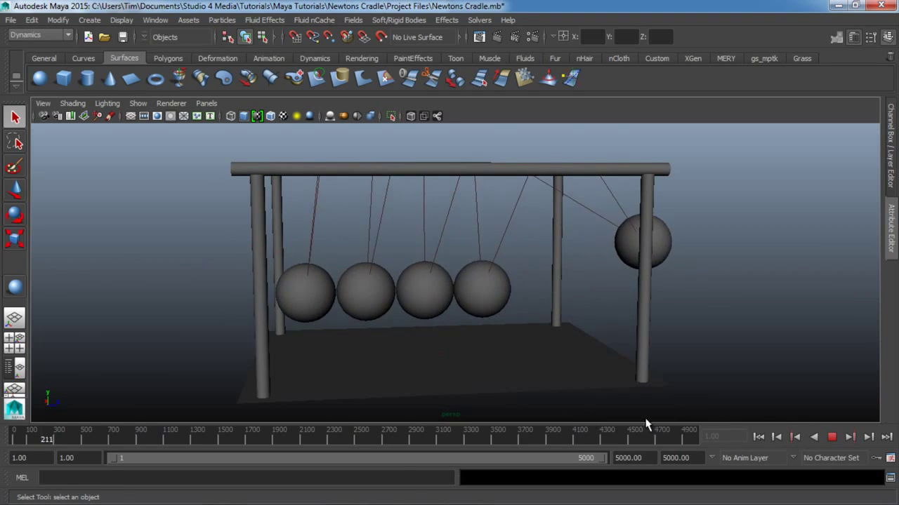
left_click_drag(353, 357, 351, 316, "alt")
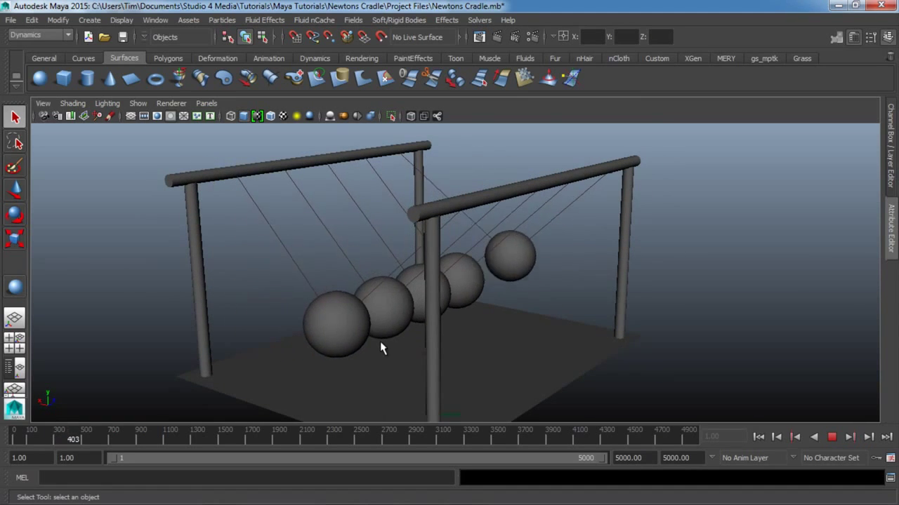
left_click_drag(391, 362, 299, 361, "alt")
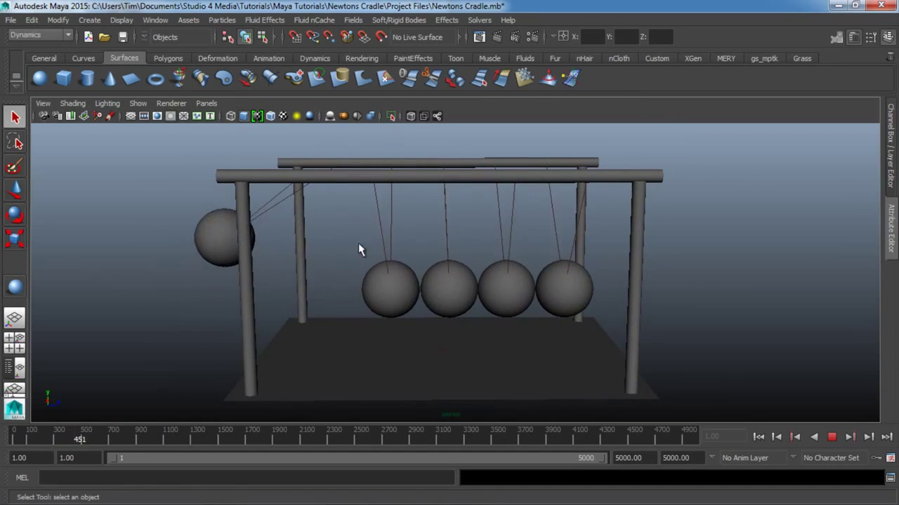
left_click_drag(246, 335, 458, 362, "alt")
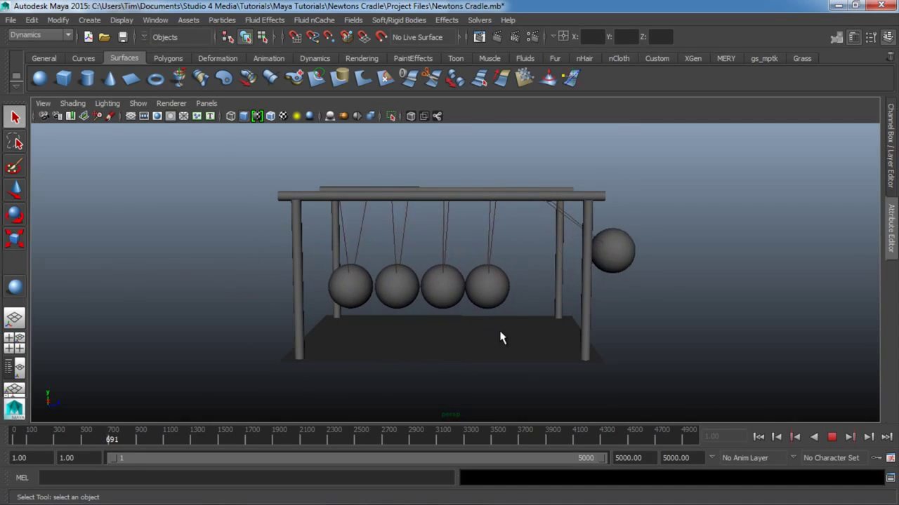
left_click_drag(499, 339, 375, 342, "alt")
left_click_drag(695, 401, 493, 389, "alt")
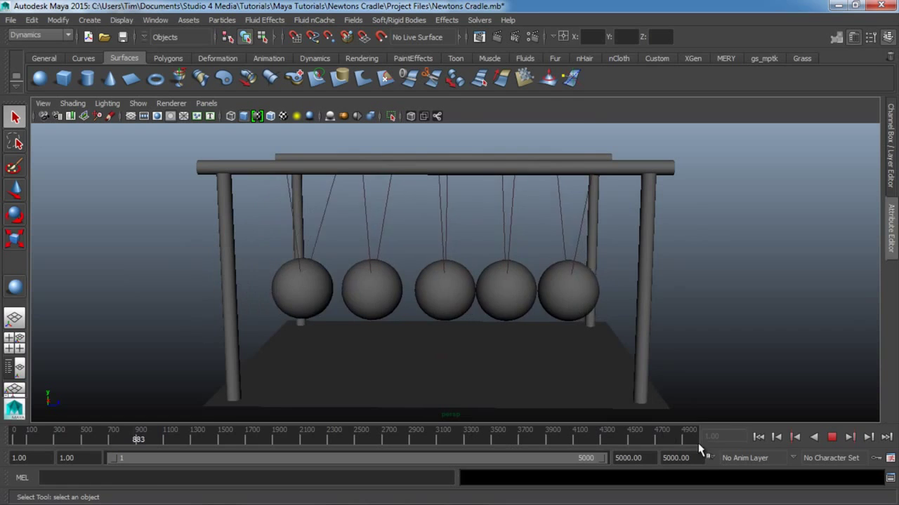
left_click_drag(658, 379, 553, 363, "alt")
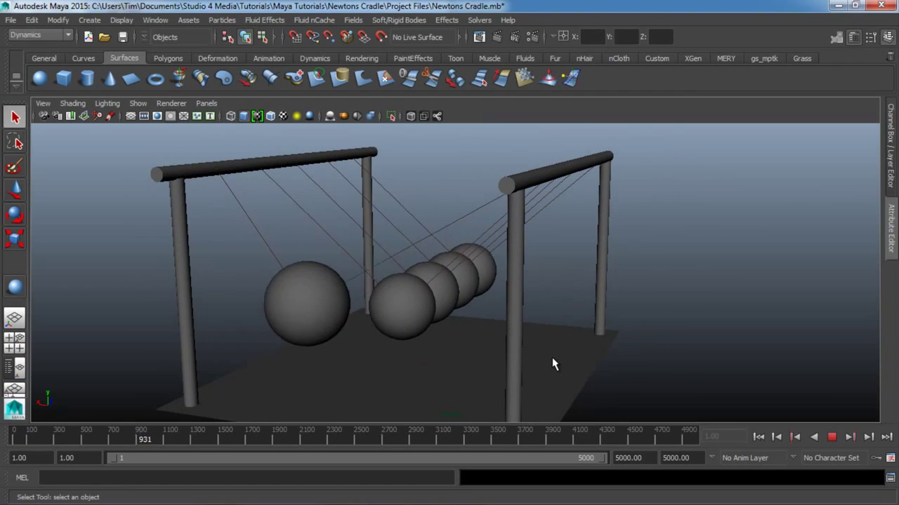